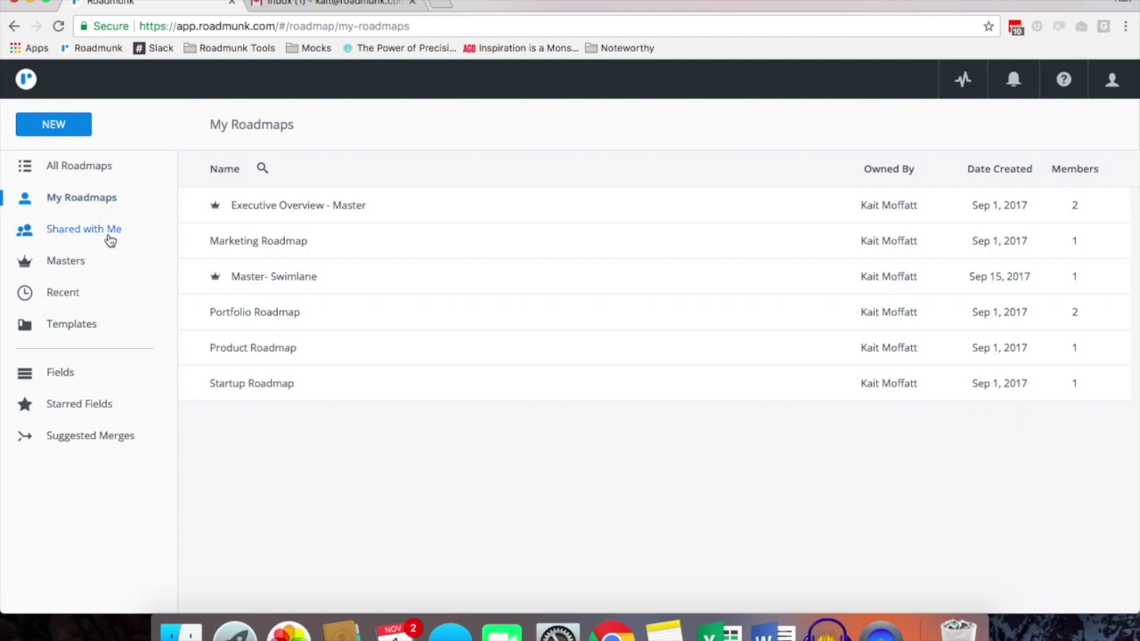
- Preview the Feature Roadmap template and start a new roadmap from it
left_click(75, 327)
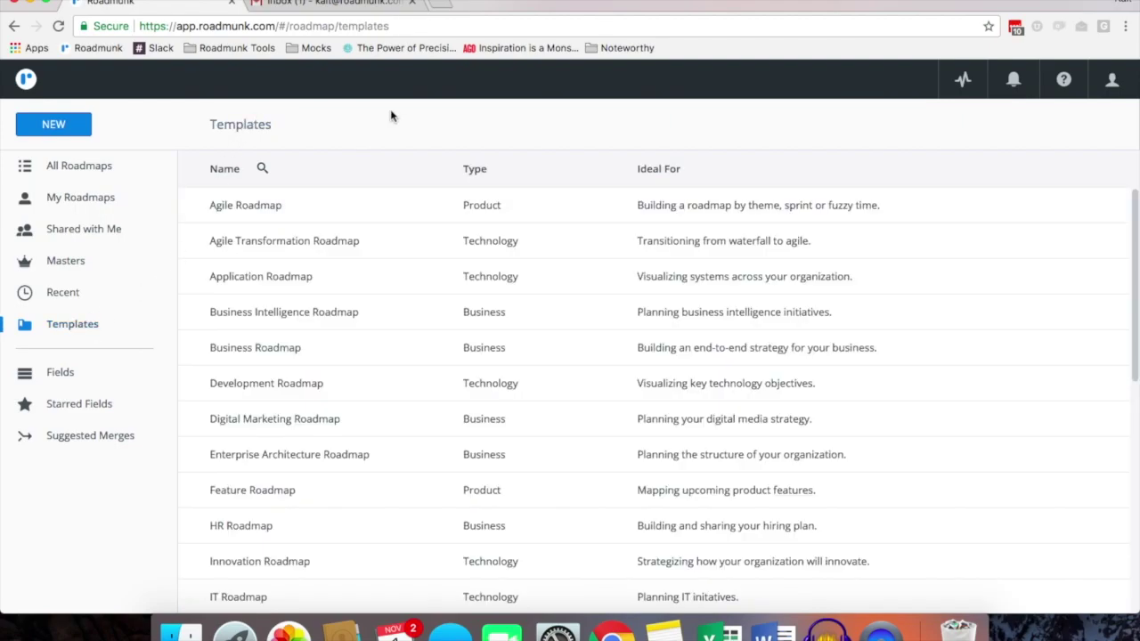
scroll(395, 374, "down", 3)
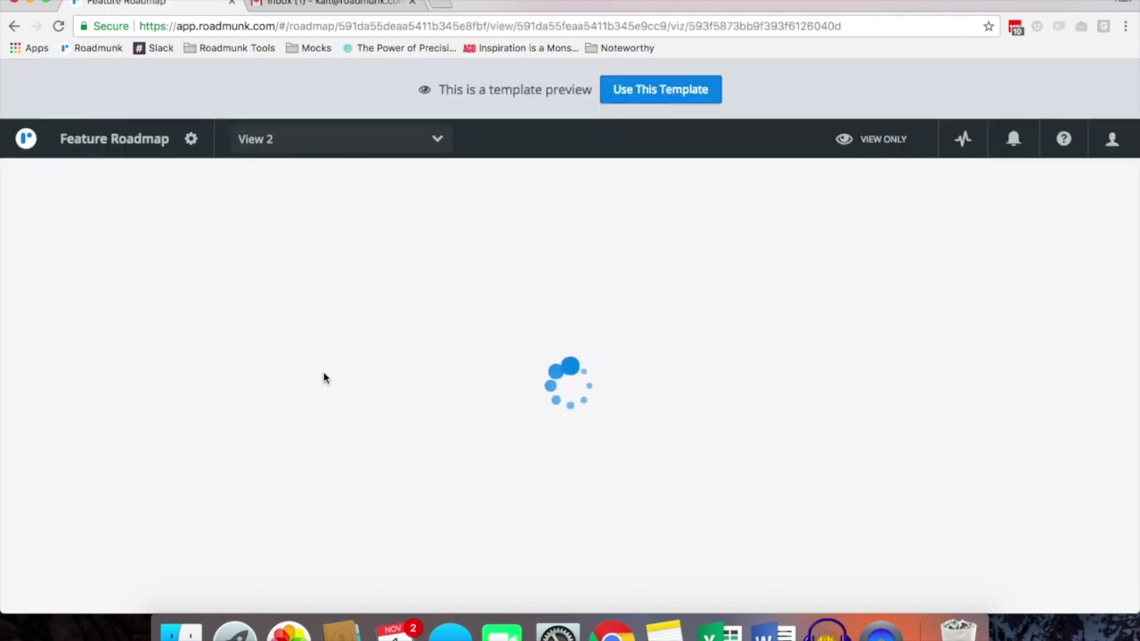
scroll(635, 448, "down", 5)
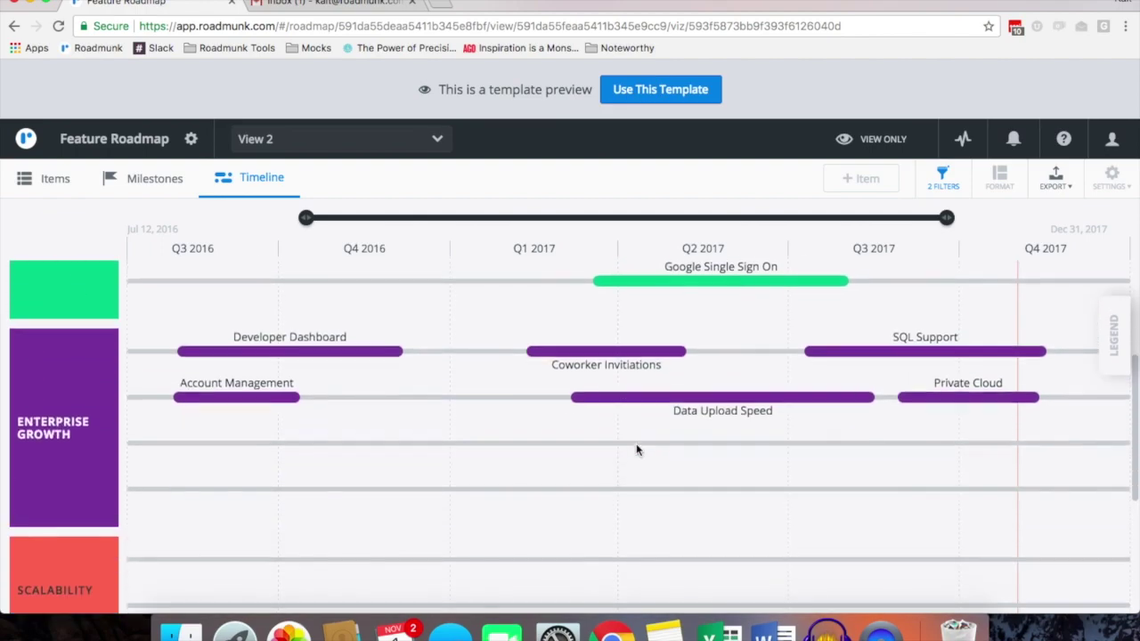
scroll(636, 450, "up", 5)
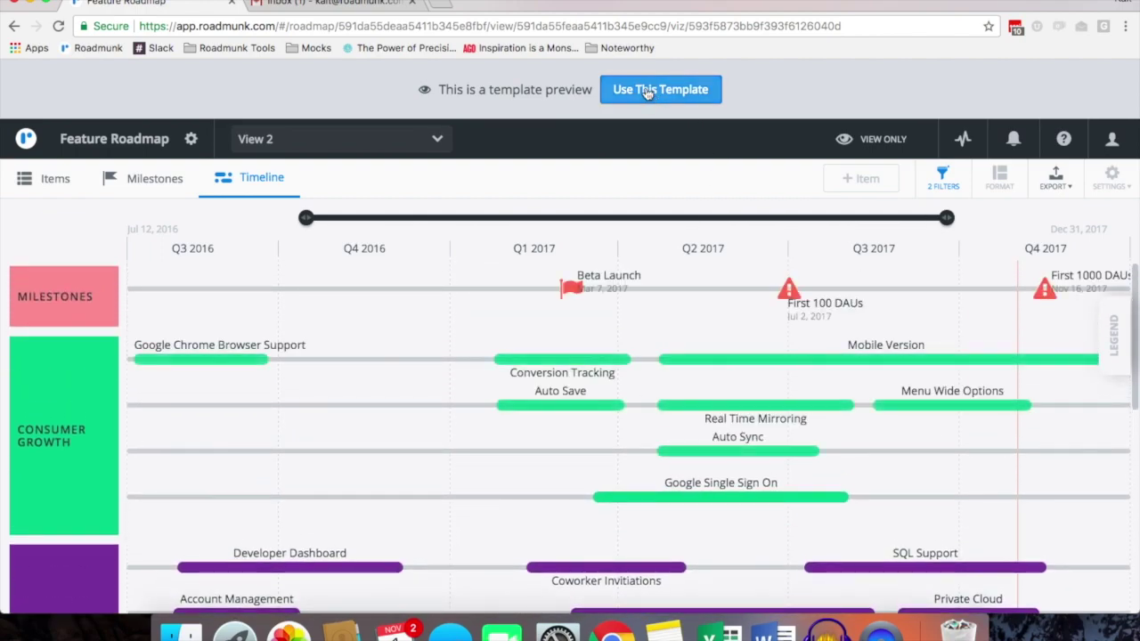
left_click(647, 92)
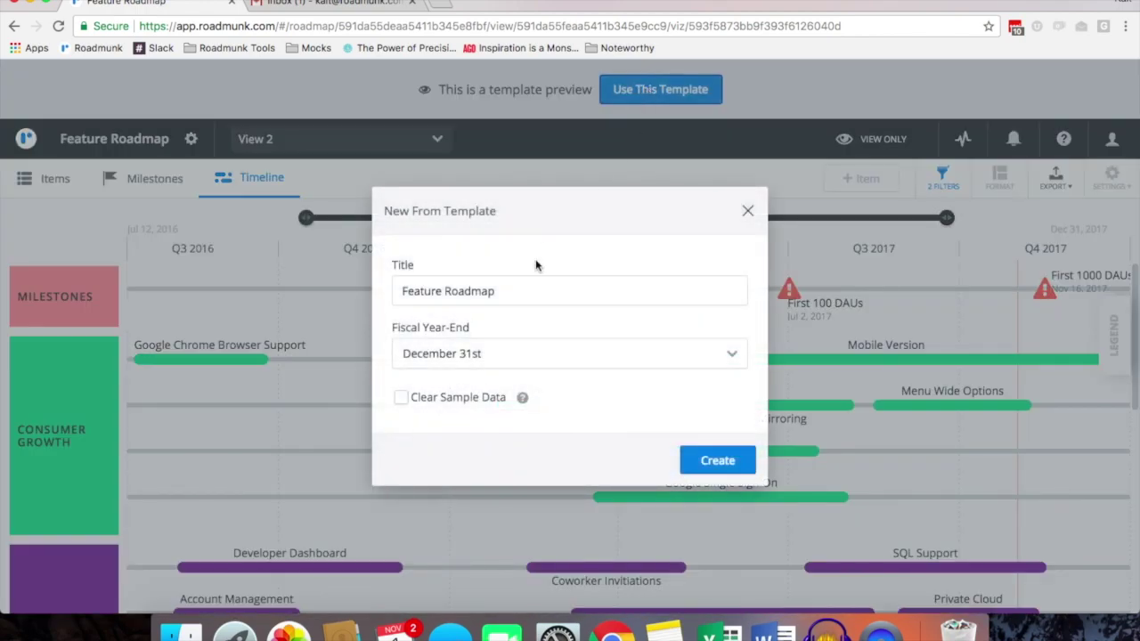
- Create the roadmap from the template, keeping the title Feature Roadmap
left_click(536, 291)
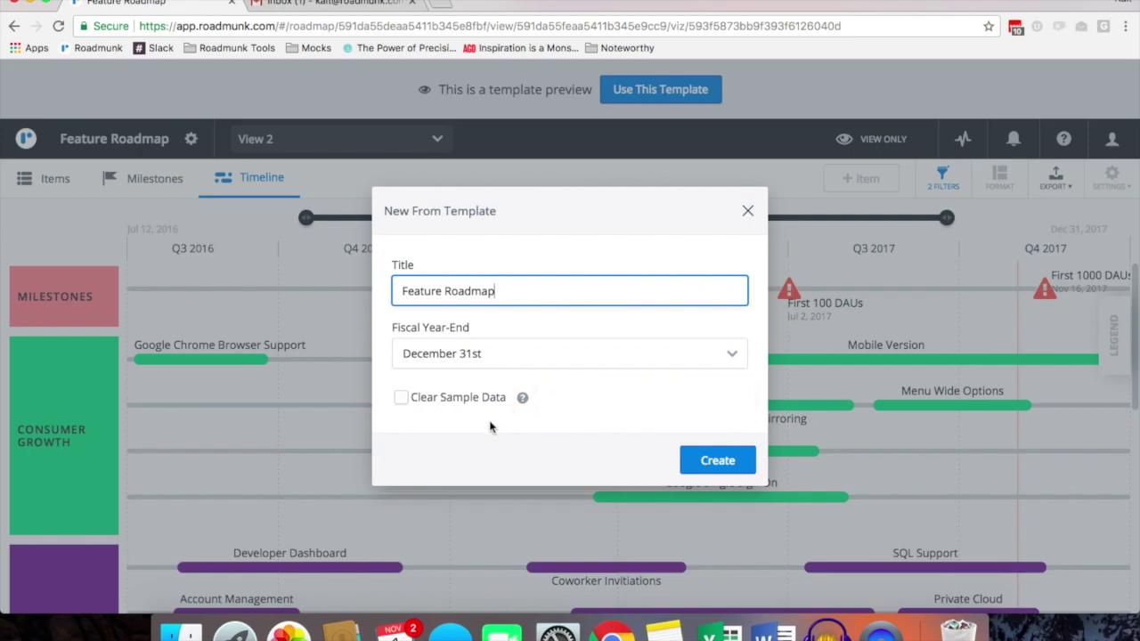
left_click(701, 462)
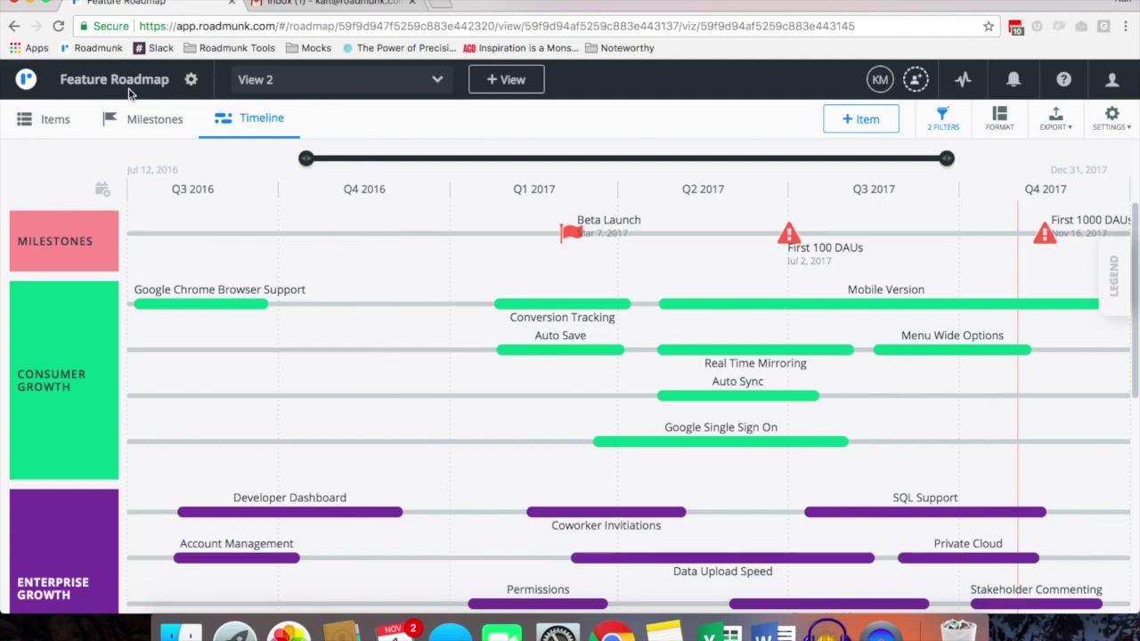
- Switch the roadmap to the All Data view to list its items
left_click(342, 86)
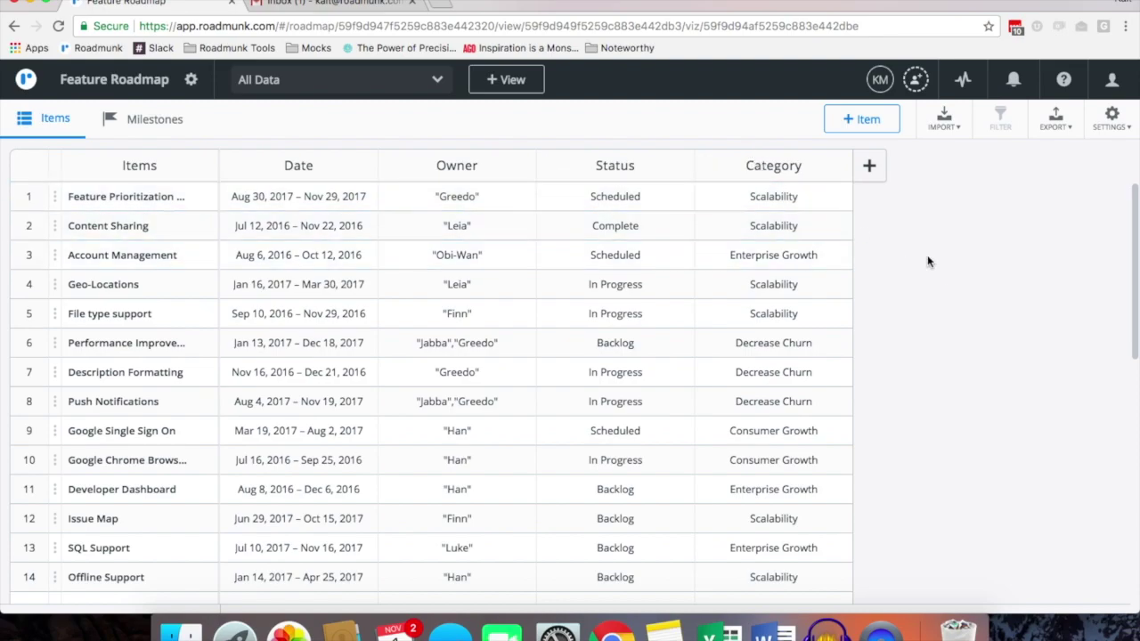
- Start a new list field named Department from the add-column menu
left_click(869, 166)
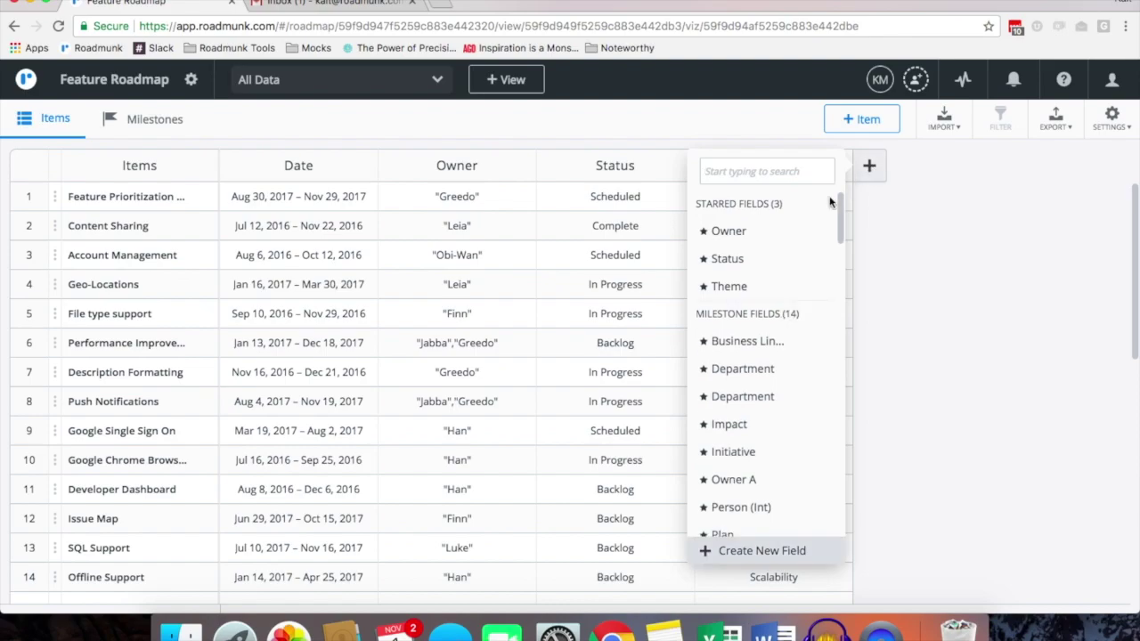
scroll(768, 408, "down", 5)
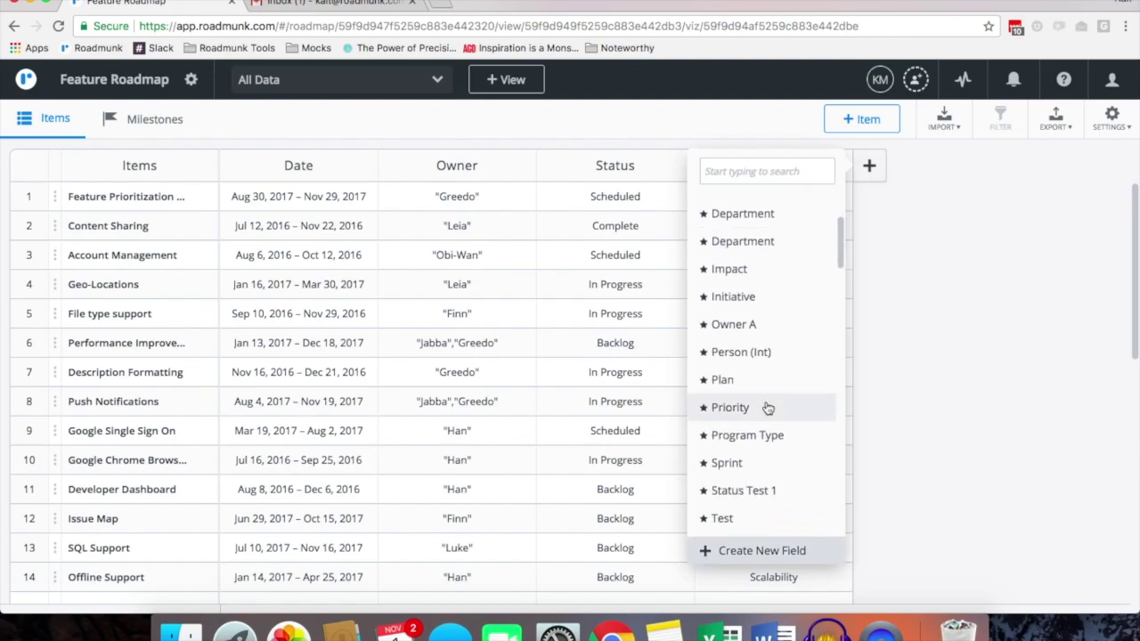
scroll(754, 382, "down", 3)
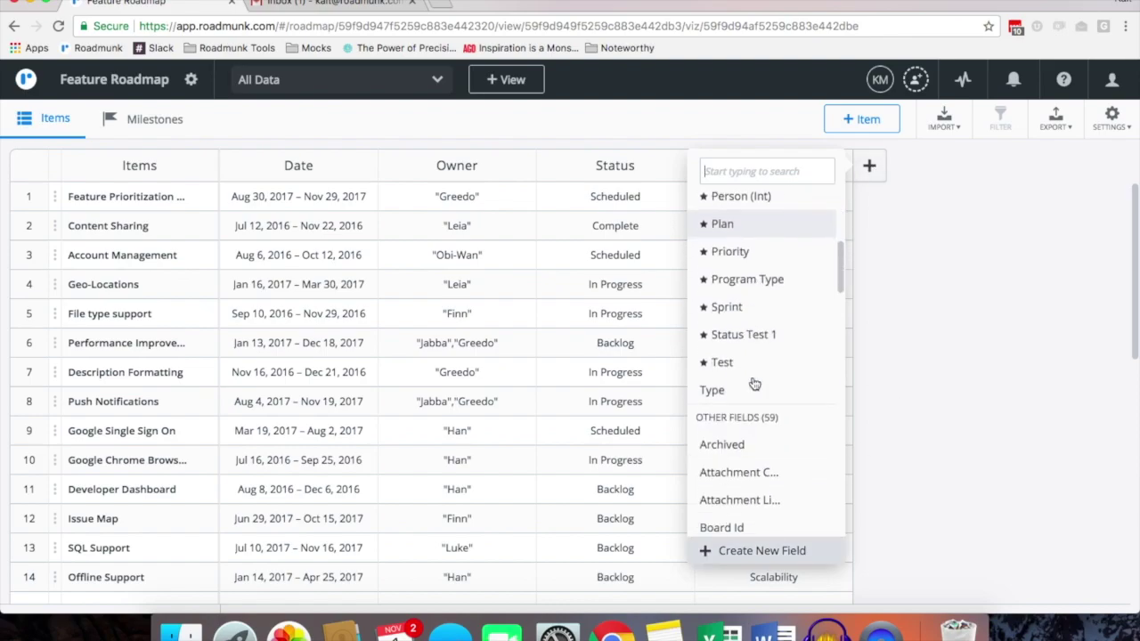
left_click(761, 552)
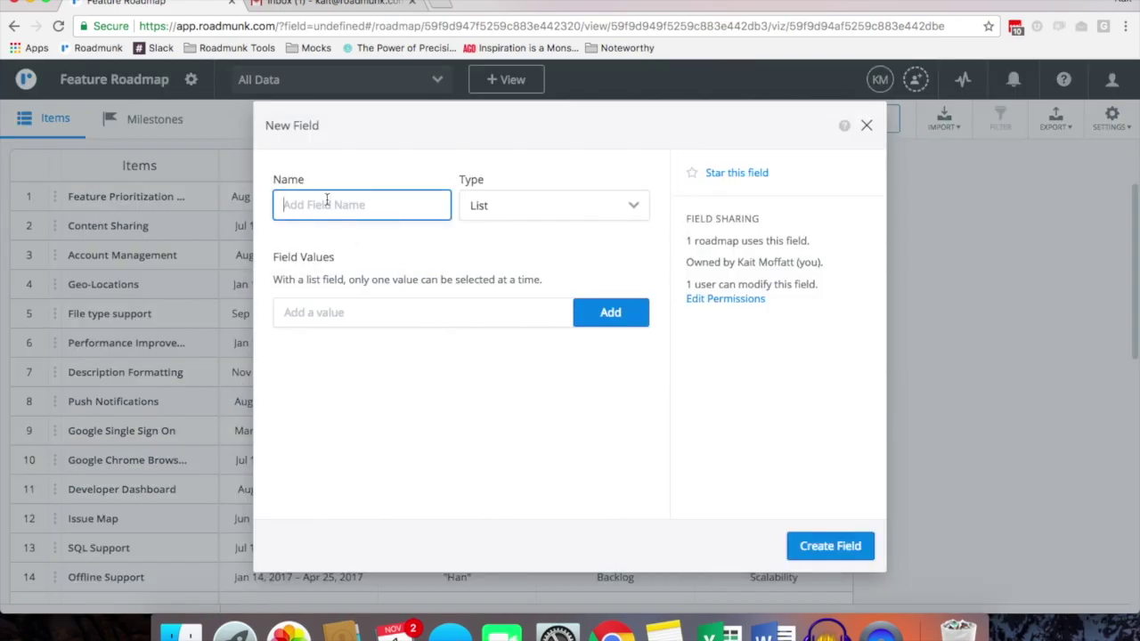
type("De")
key("Tab")
key("Tab")
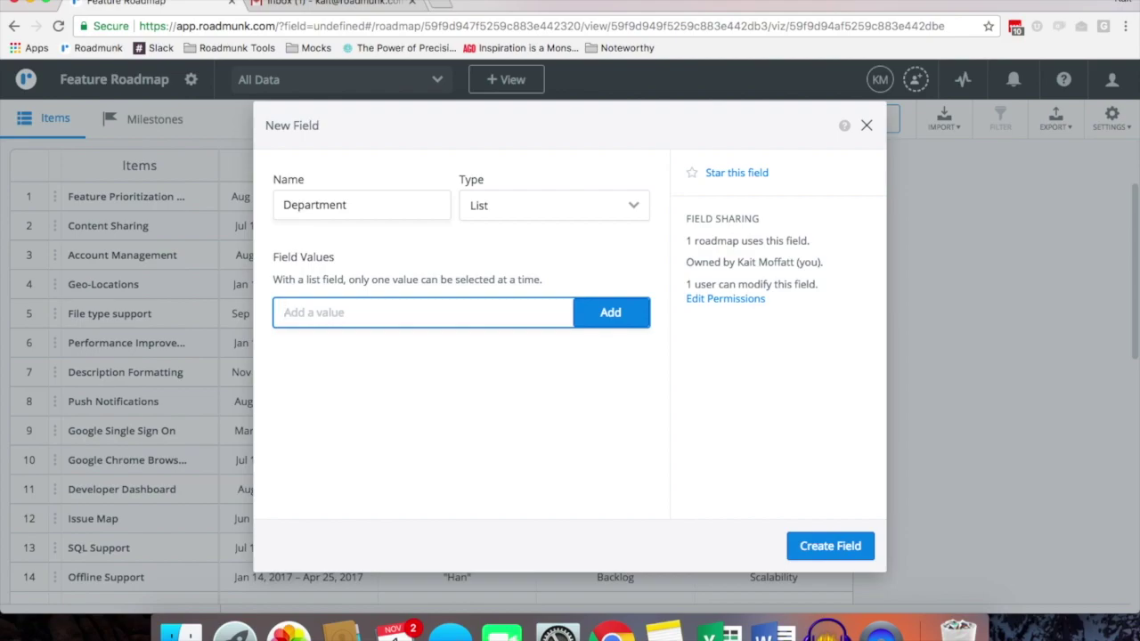
- Give the Department field the values Design, Dev and UX/UI, and save it
type("Design")
key("Return")
type("Dev")
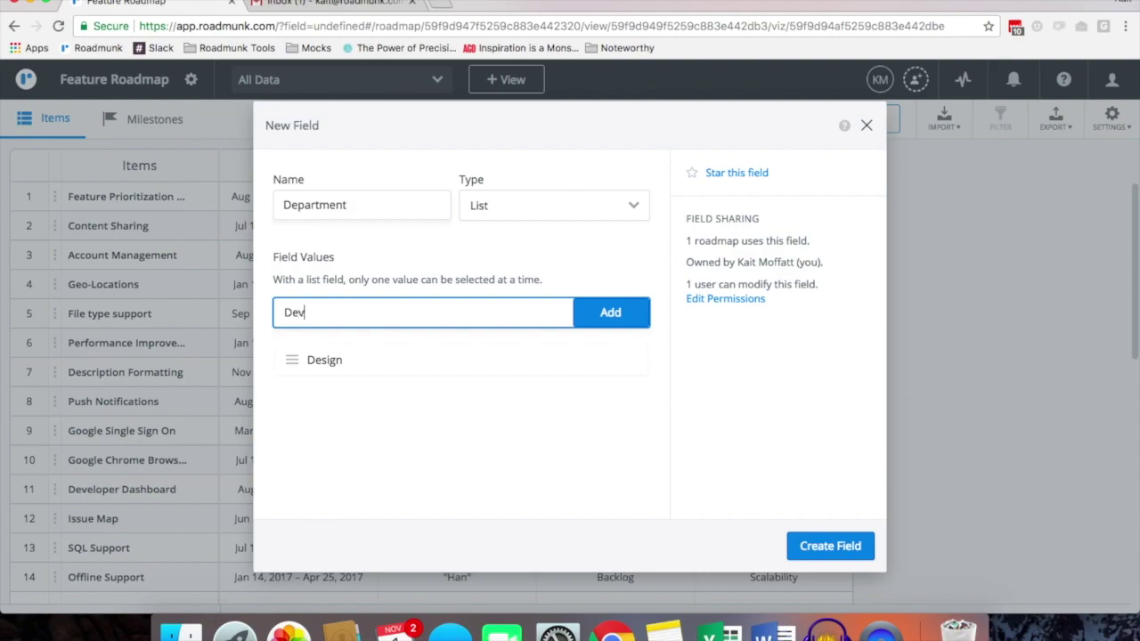
key("Return")
type("UX/UI")
key("Return")
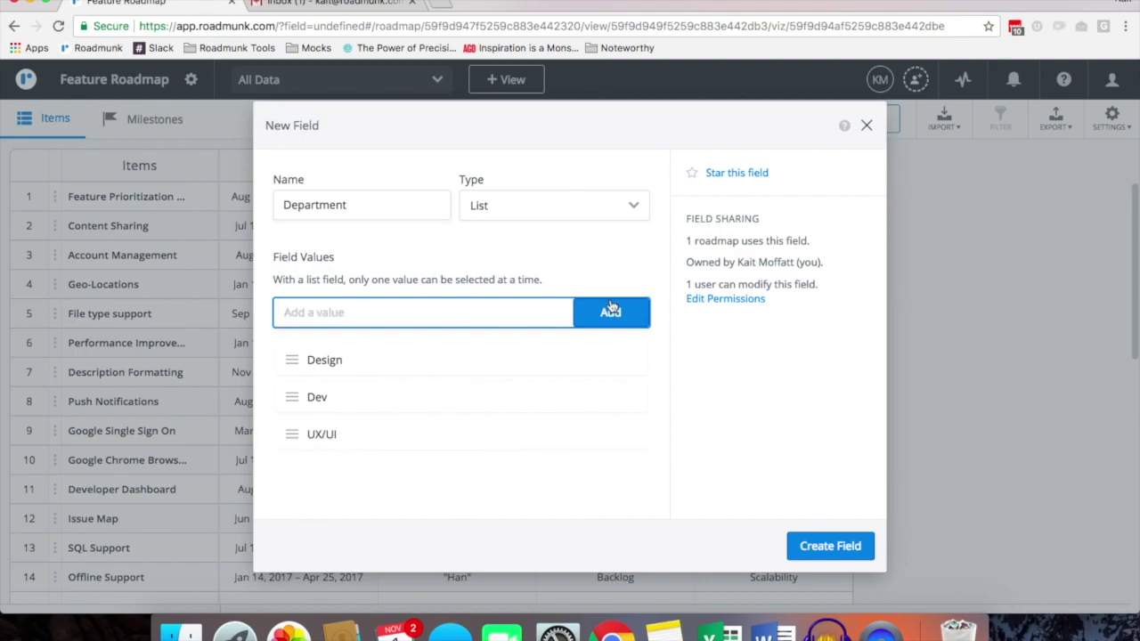
left_click(824, 545)
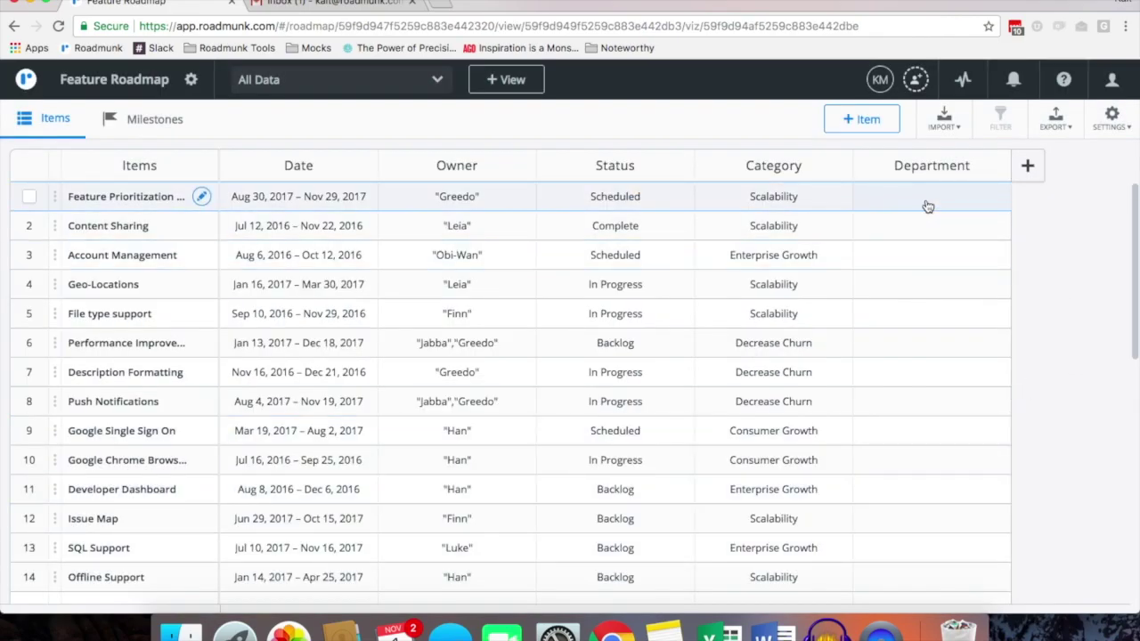
- Set Department to Design for items 1 through 9
left_click_drag(928, 207, 942, 425)
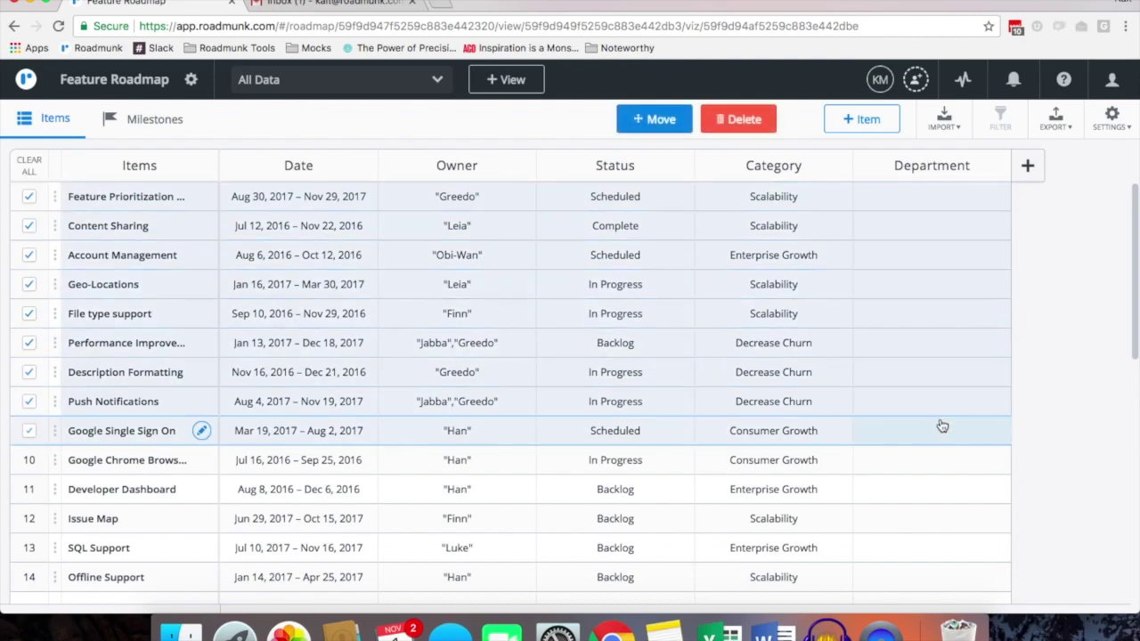
left_click(937, 317)
left_click(935, 347)
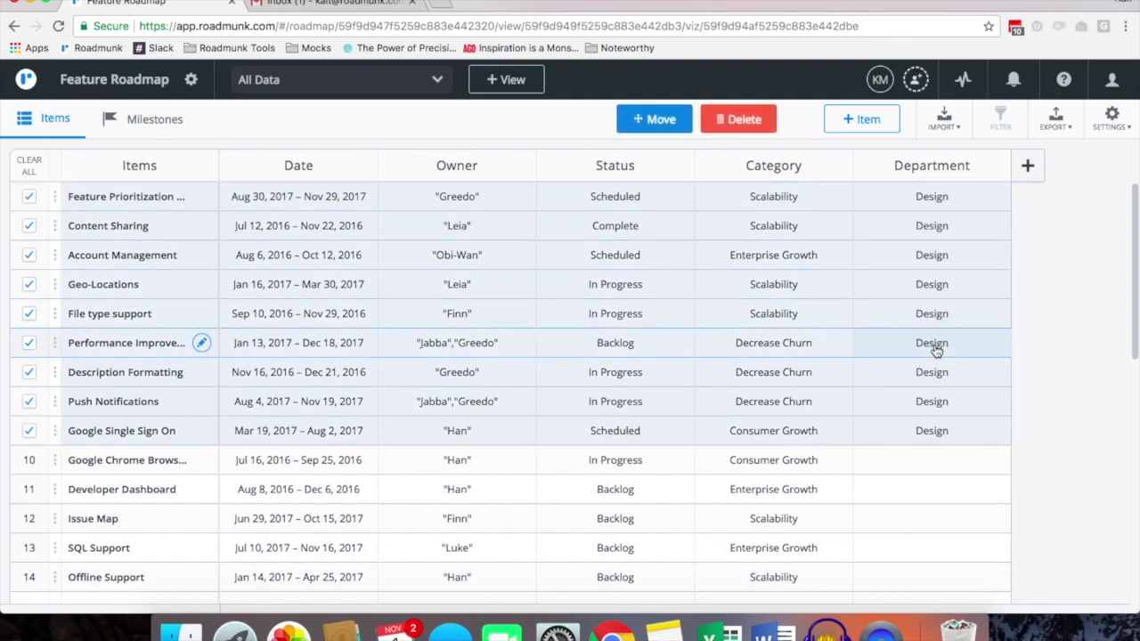
left_click(1067, 374)
- Set Department to Dev for the next group of items
scroll(1068, 374, "down", 3)
scroll(1069, 374, "down", 3)
left_click_drag(919, 199, 932, 491)
left_click(931, 491)
left_click(914, 384)
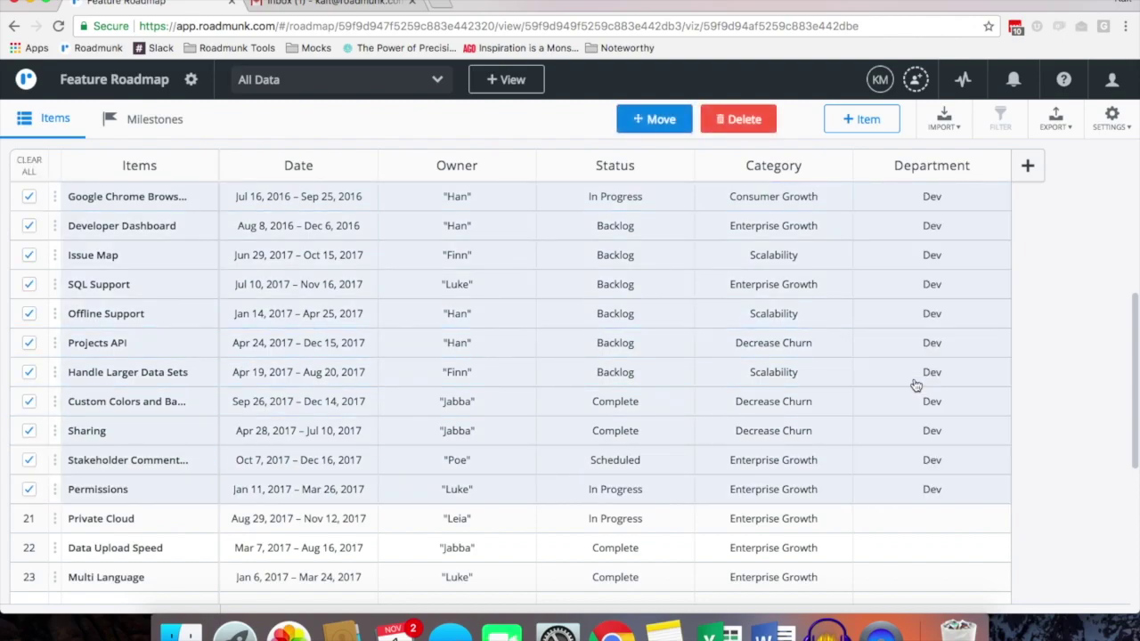
- Set Department to UX/UI for the remaining group of items
scroll(1056, 450, "down", 5)
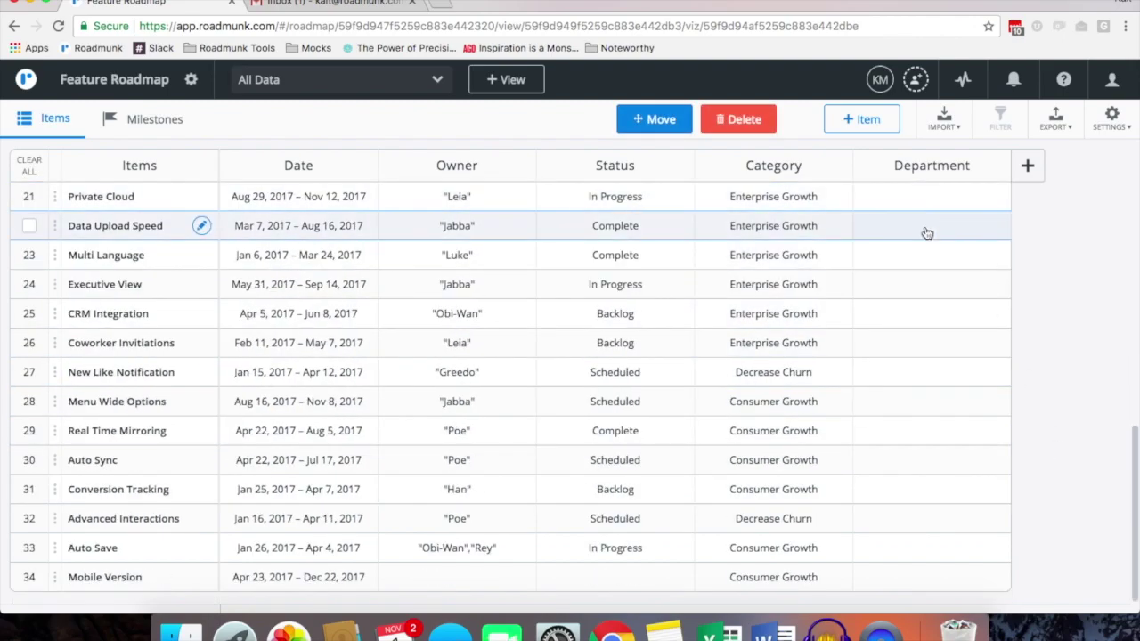
left_click_drag(926, 231, 951, 547)
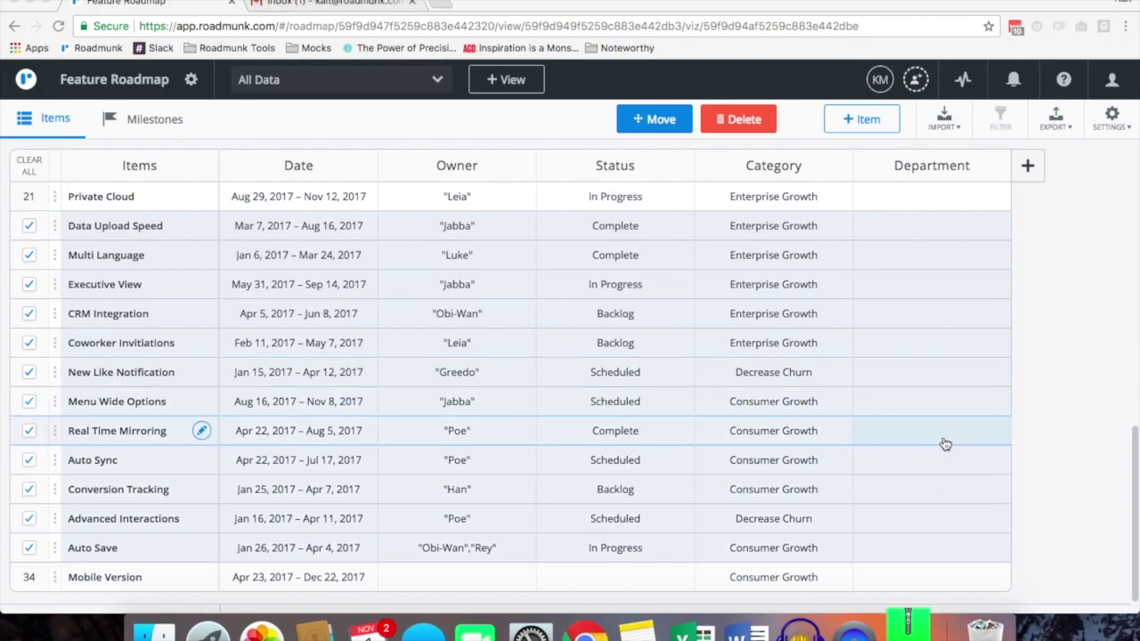
left_click(919, 436)
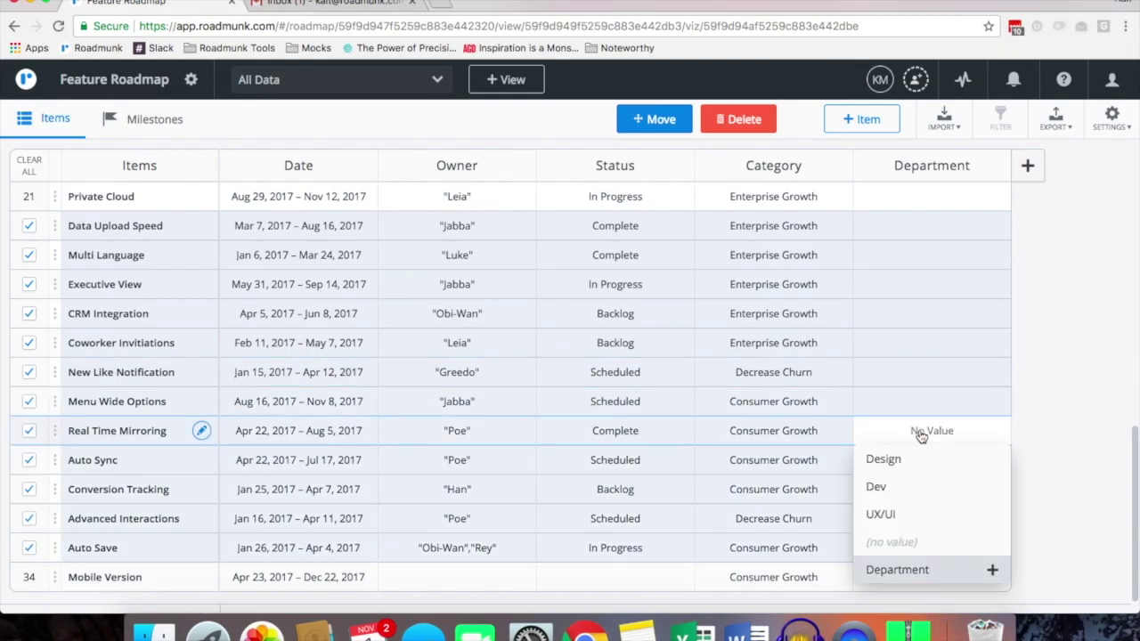
left_click(901, 520)
left_click(1063, 510)
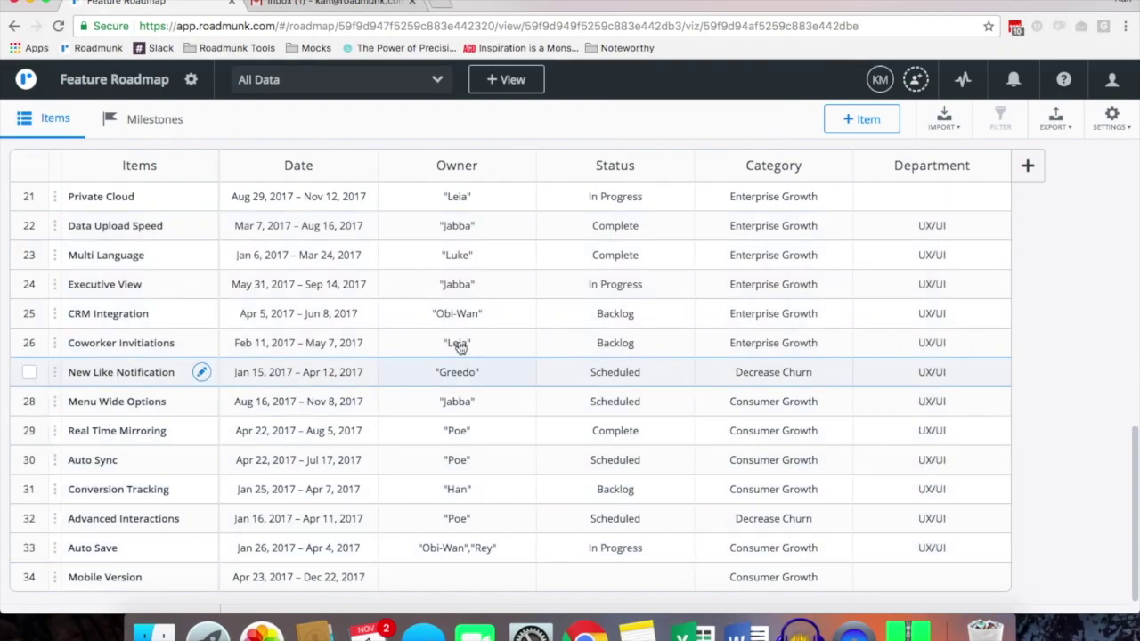
scroll(460, 348, "up", 1)
scroll(459, 347, "up", 10)
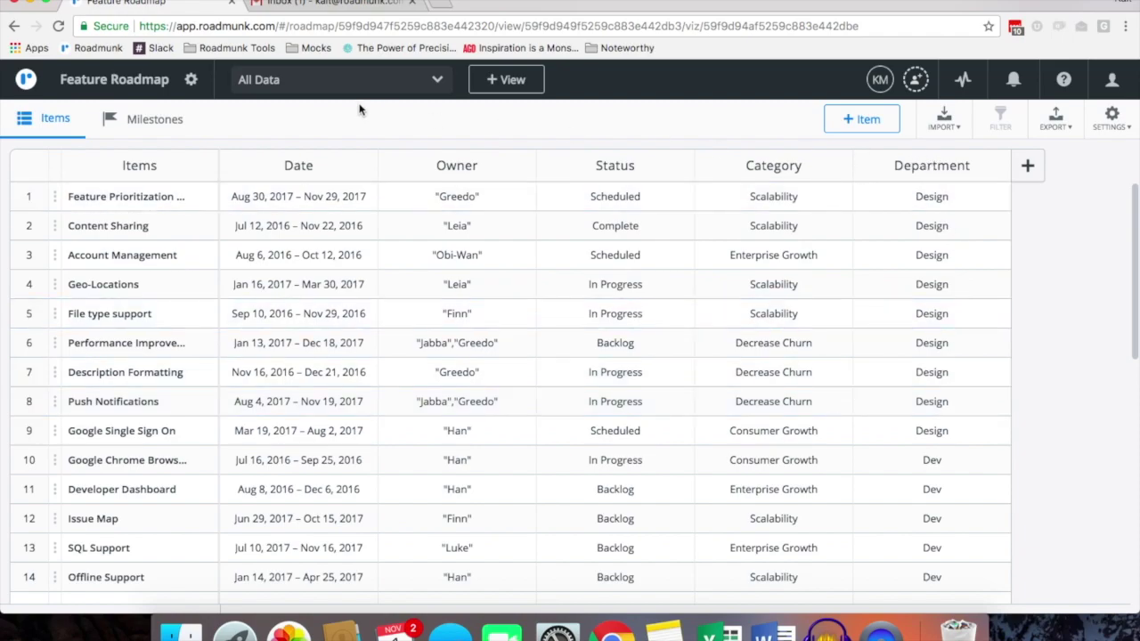
left_click(491, 79)
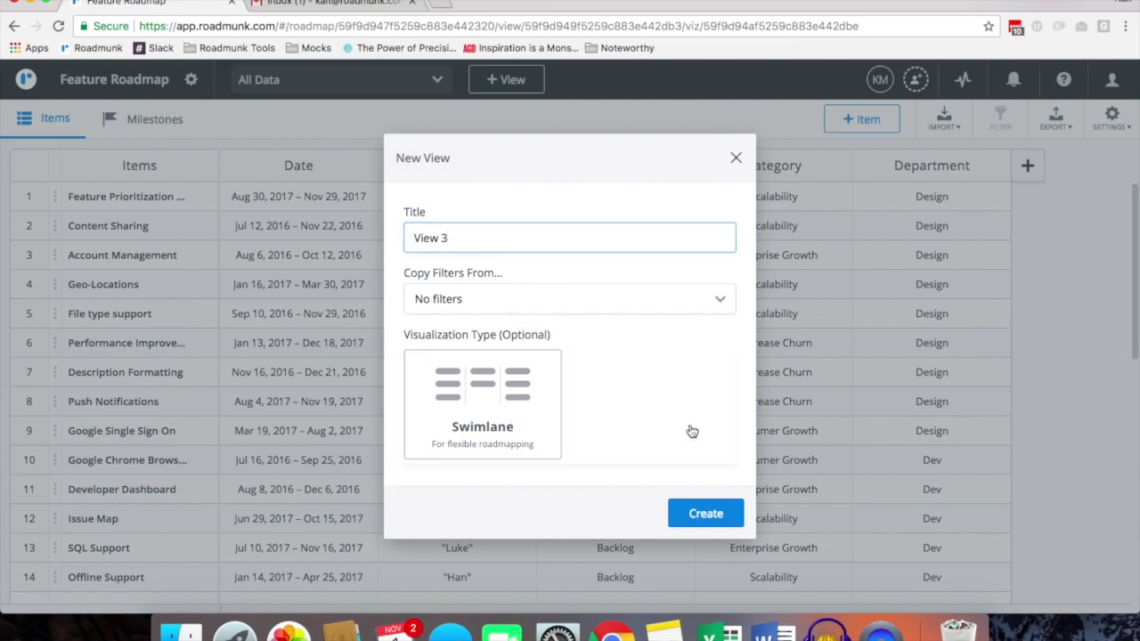
- Create View 3 as a Timeline visualization
left_click(692, 430)
left_click(710, 513)
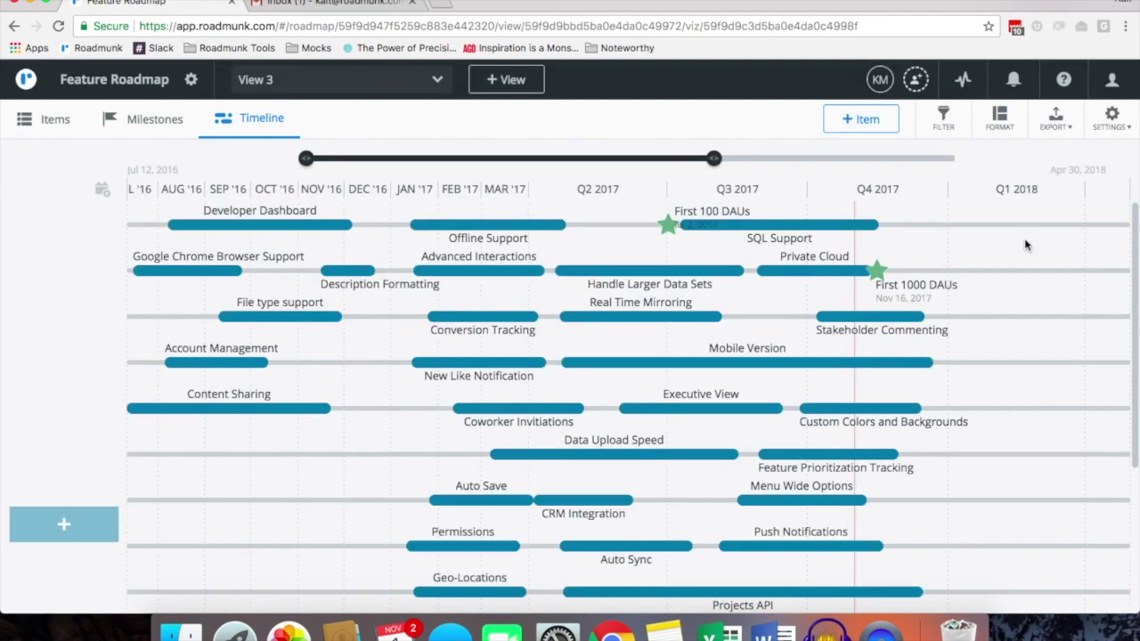
- Group the View 3 timeline headers by Department
left_click(1003, 130)
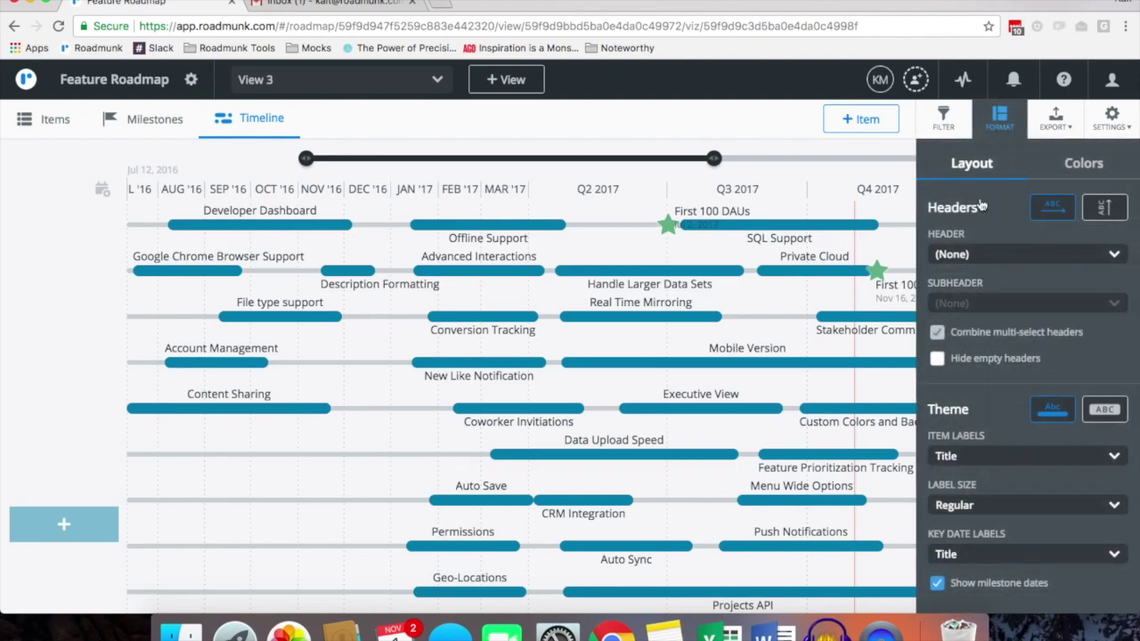
left_click(1012, 261)
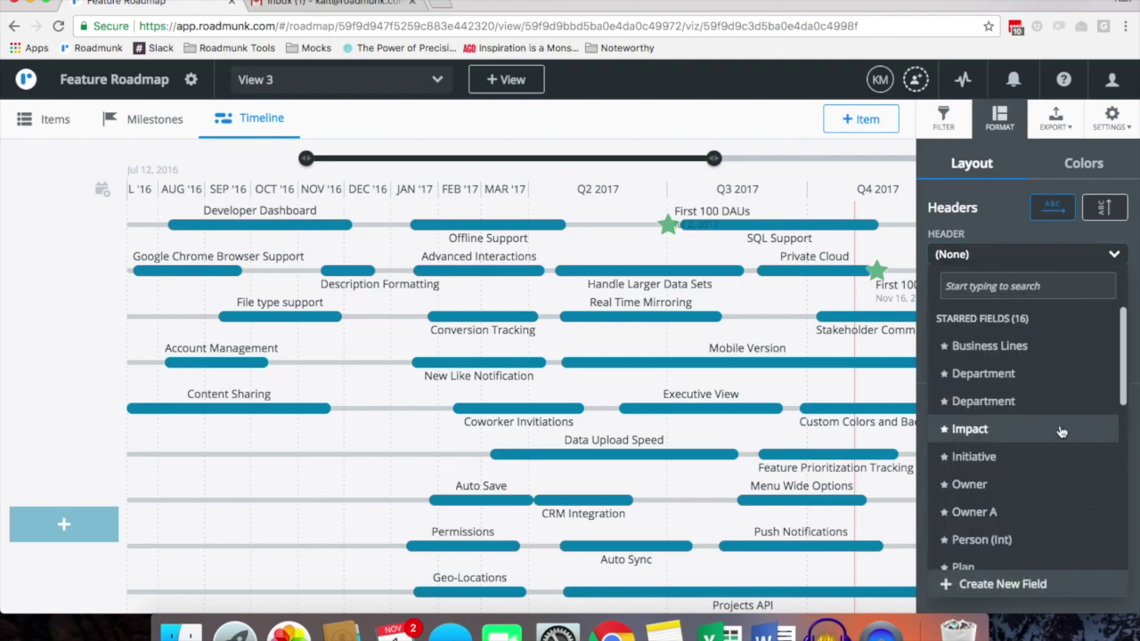
scroll(1060, 431, "down", 12)
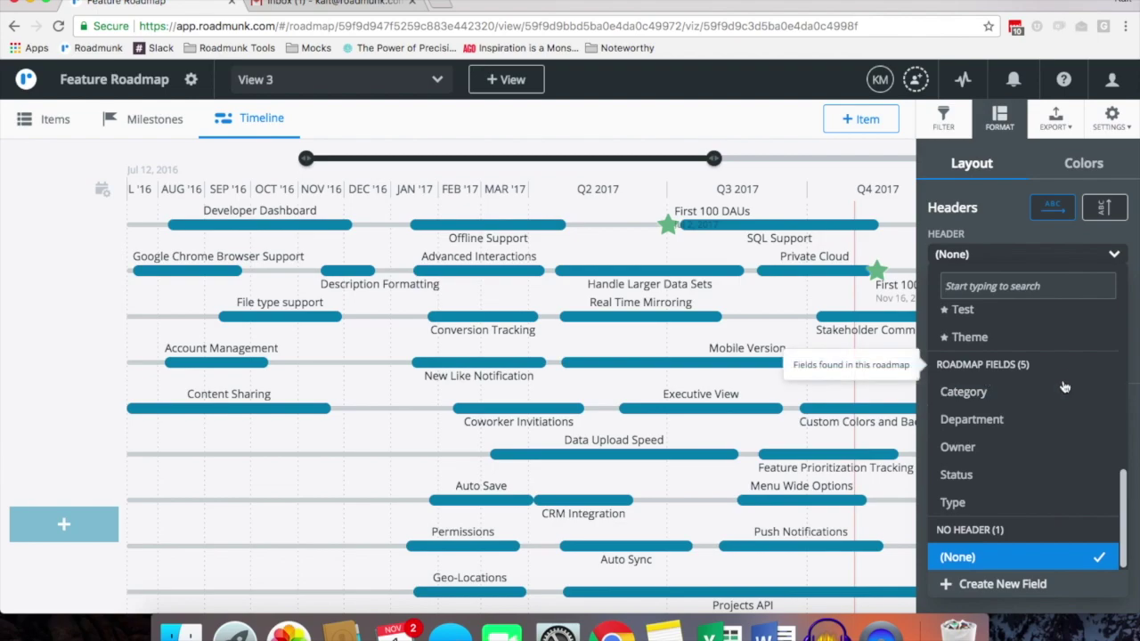
left_click(1033, 429)
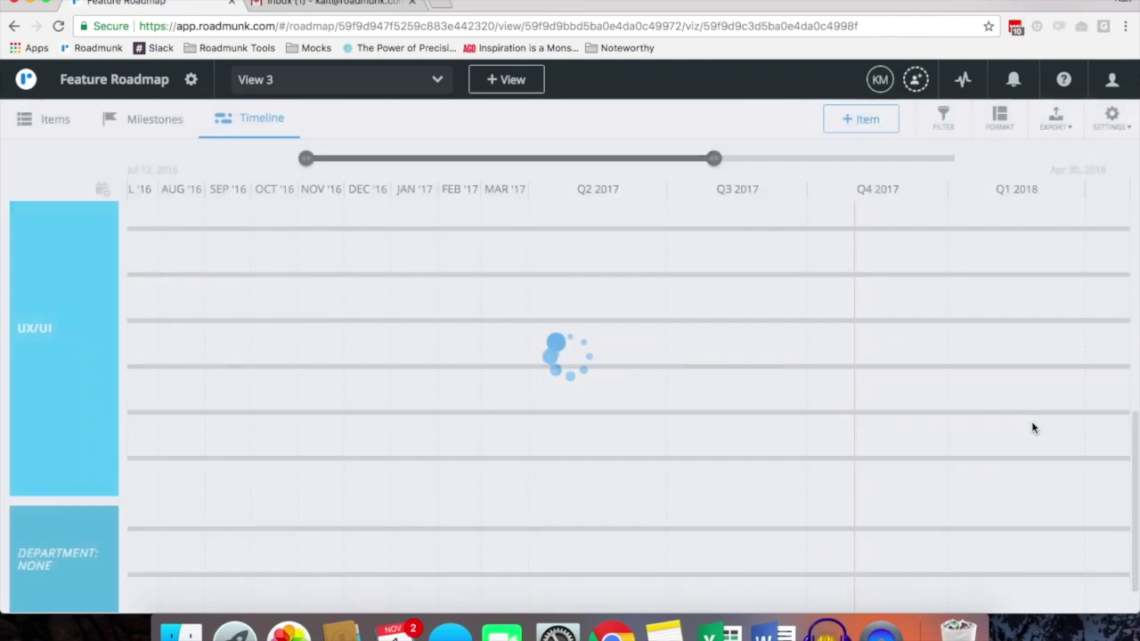
scroll(1033, 429, "up", 3)
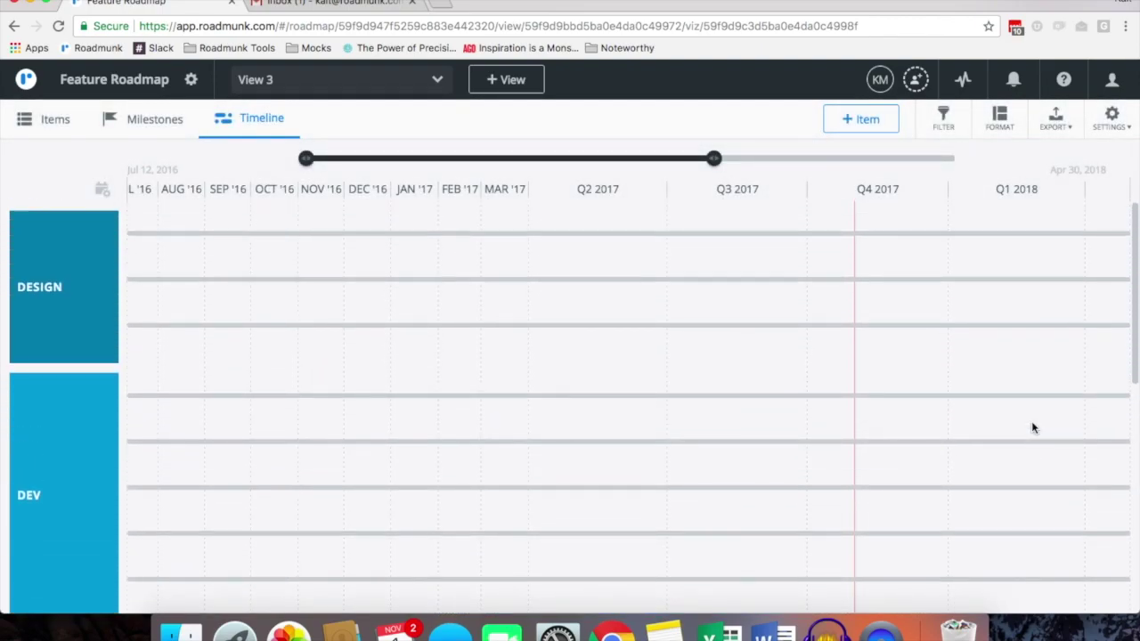
left_click(999, 124)
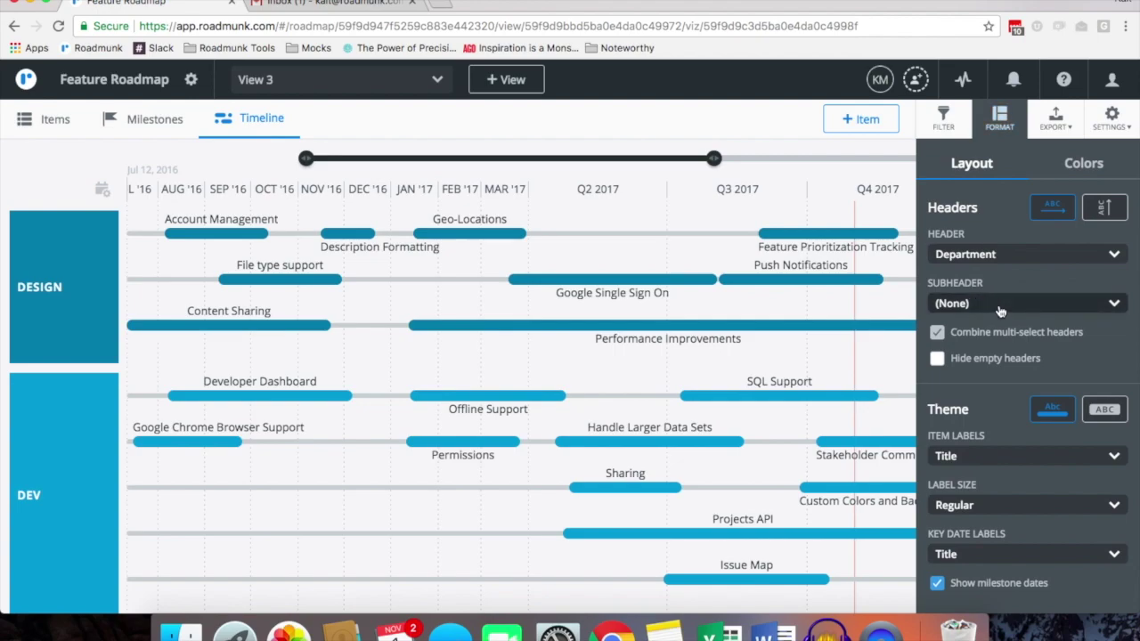
left_click(1000, 307)
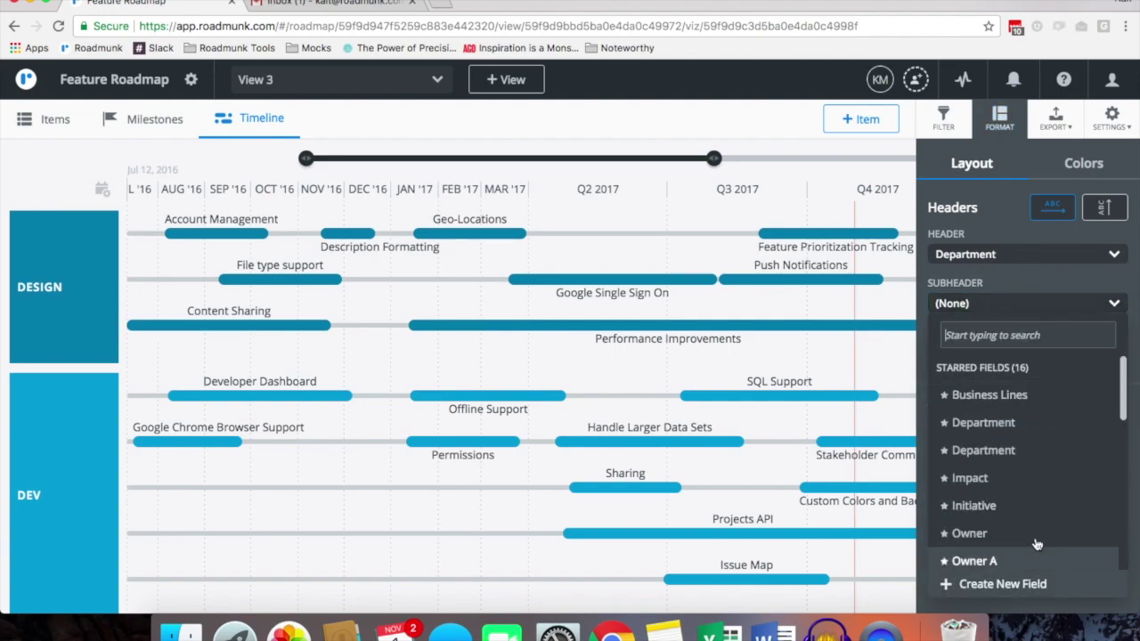
- Set the timeline subheader to Owner under each Department
scroll(1035, 543, "down", 10)
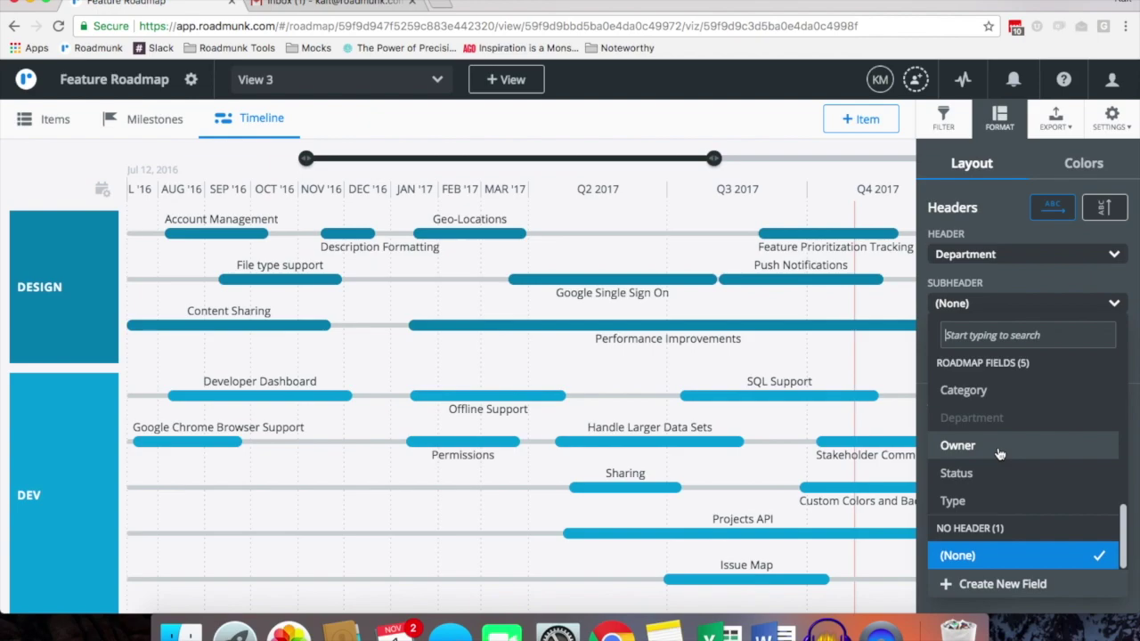
left_click(999, 451)
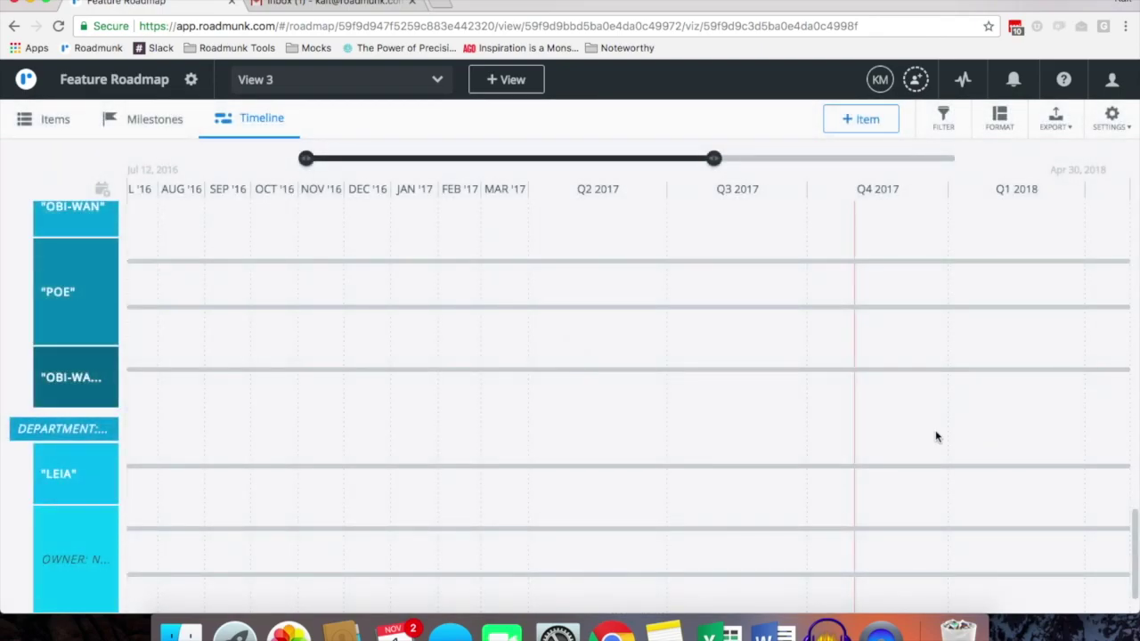
scroll(798, 389, "up", 5)
scroll(798, 389, "up", 10)
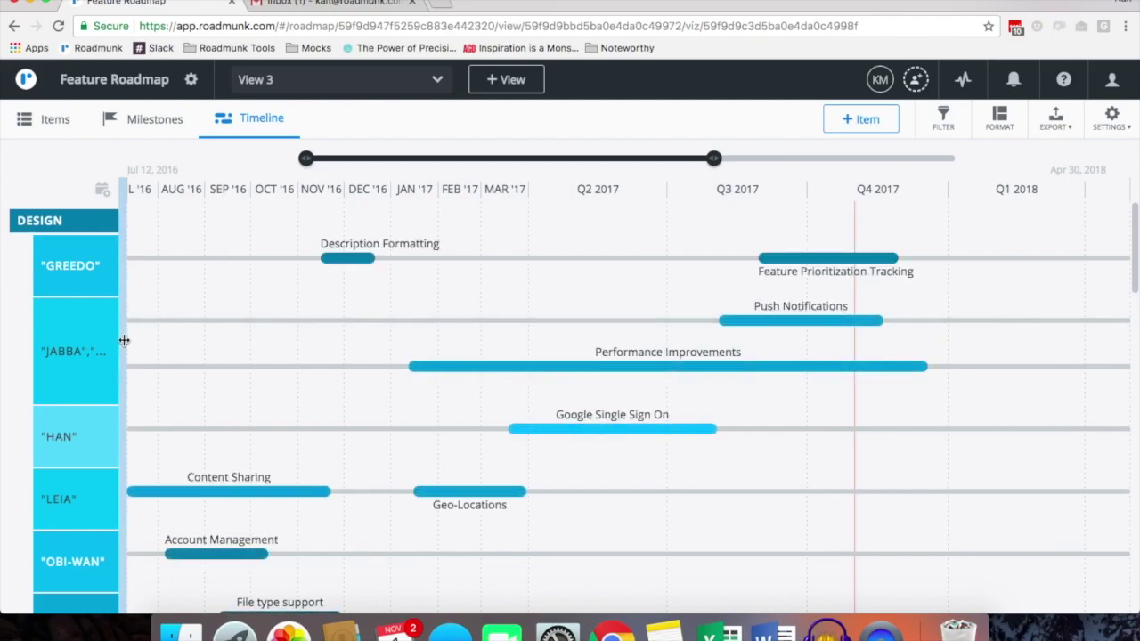
- Widen the row label column and move the timeline's start date later
left_click_drag(123, 340, 189, 354)
left_click_drag(361, 158, 525, 159)
- Shift the visible range to span Oct 3, 2016 to Nov 2, 2017
left_click_drag(720, 163, 779, 163)
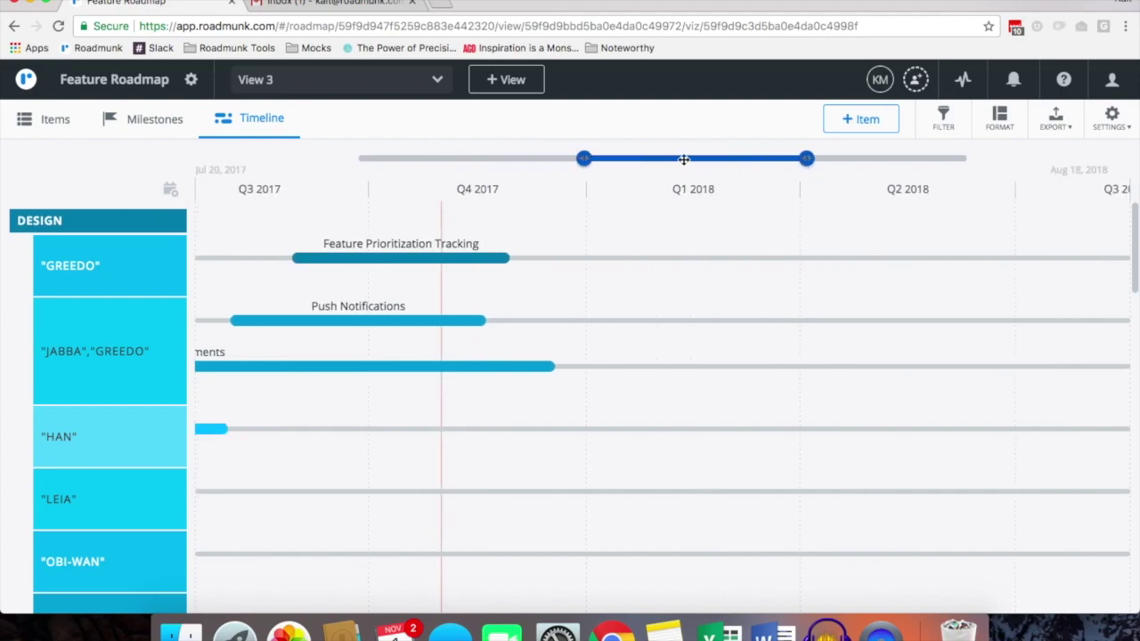
left_click_drag(683, 159, 608, 189)
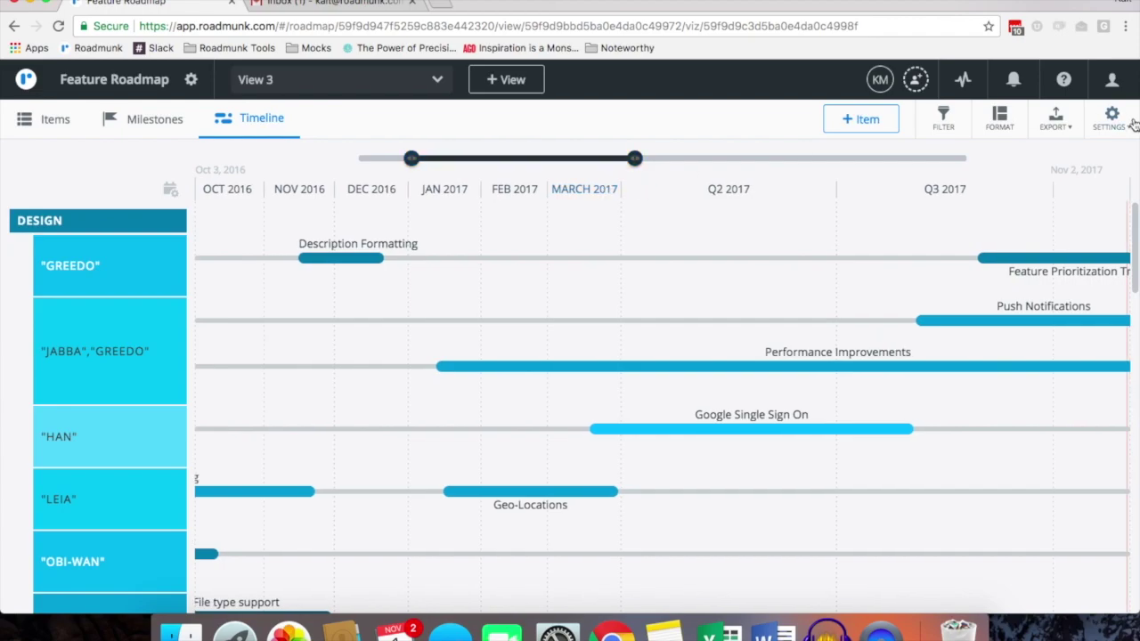
- Colour the timeline bars by Status and expand the Backlog/Scheduled/Complete legend
left_click(1001, 118)
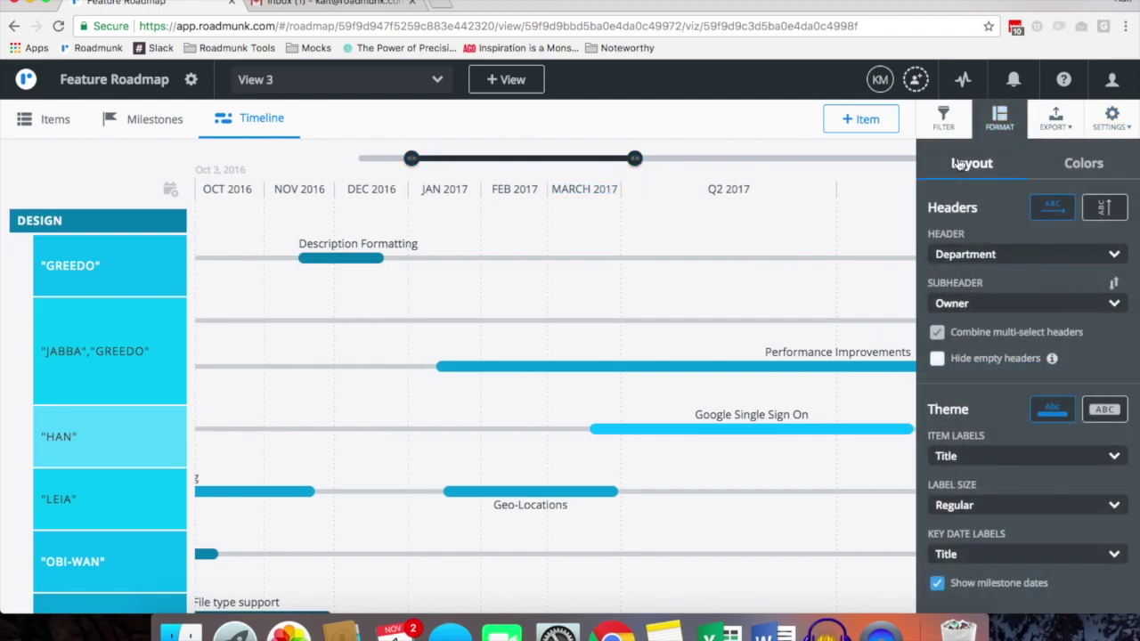
left_click(1078, 164)
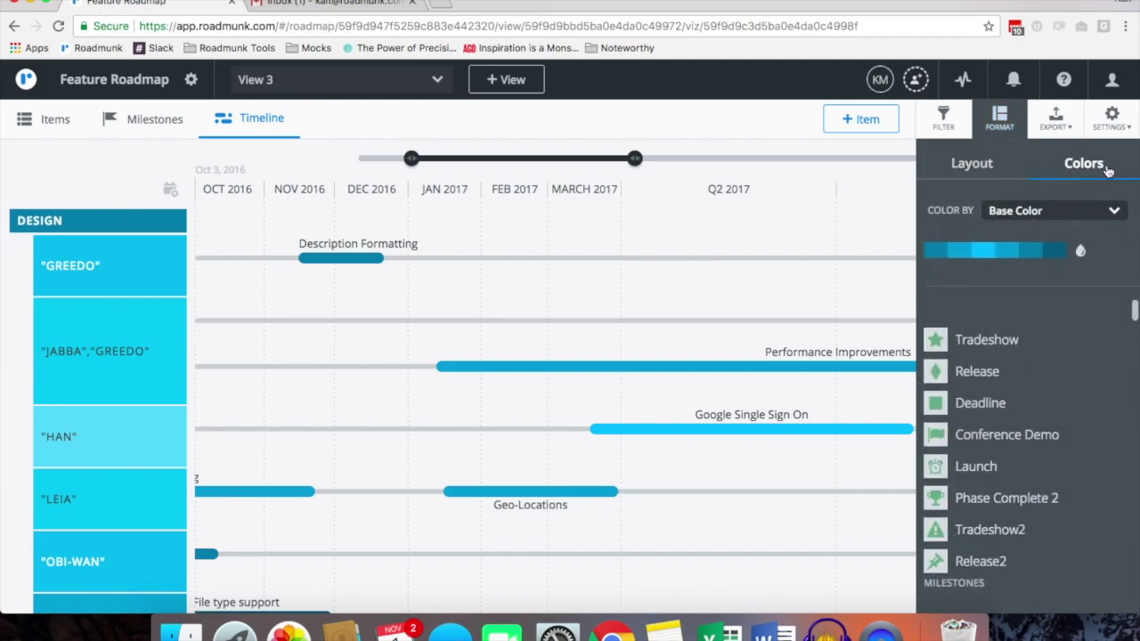
left_click(1071, 210)
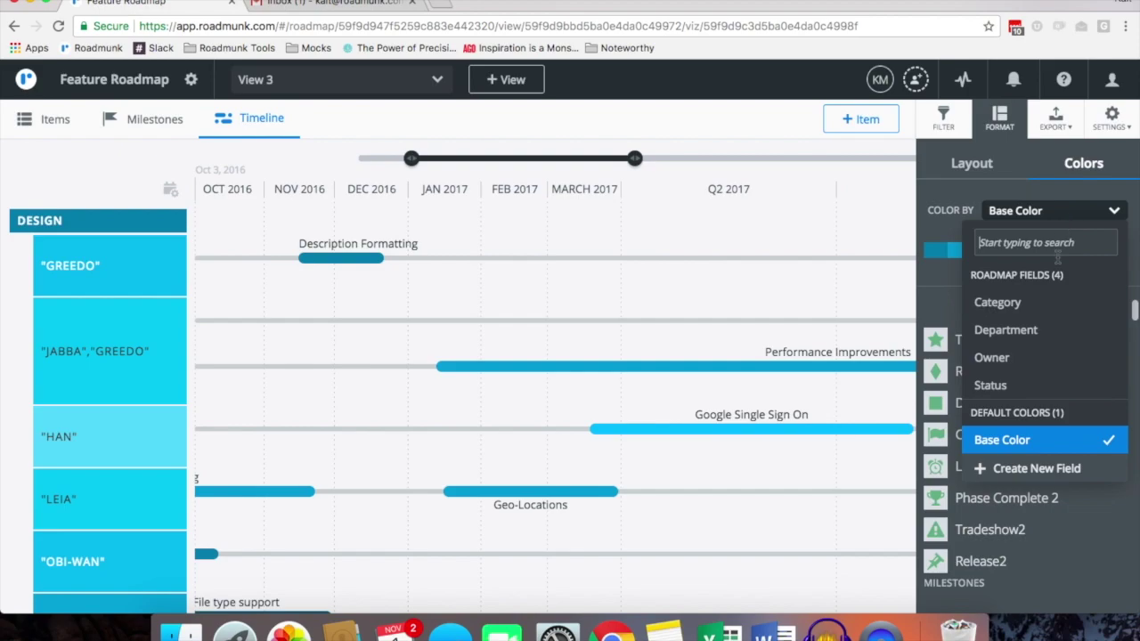
left_click(1019, 392)
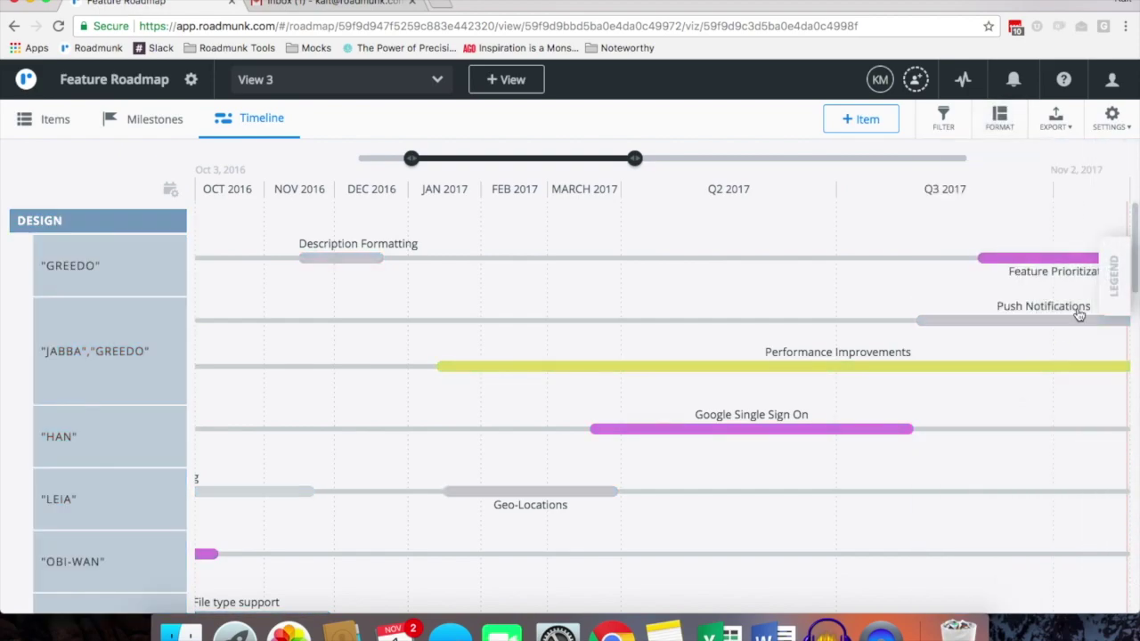
left_click(1119, 276)
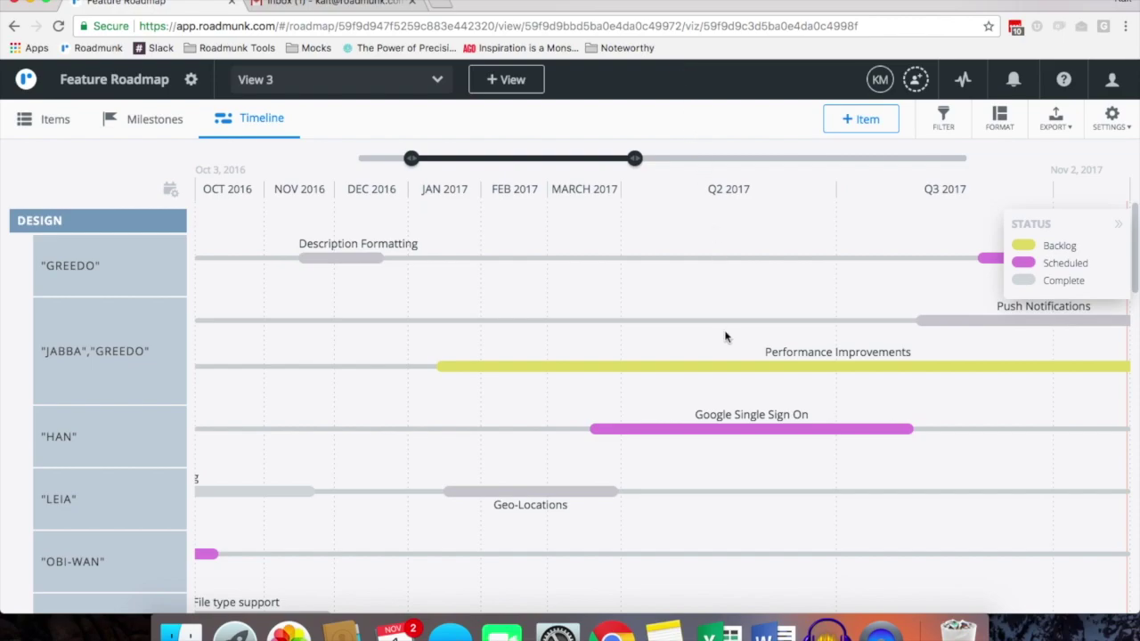
scroll(724, 337, "down", 2)
- Switch to View 1, review its Format layout and colour settings, and show its applied filters
scroll(725, 336, "up", 2)
left_click(349, 84)
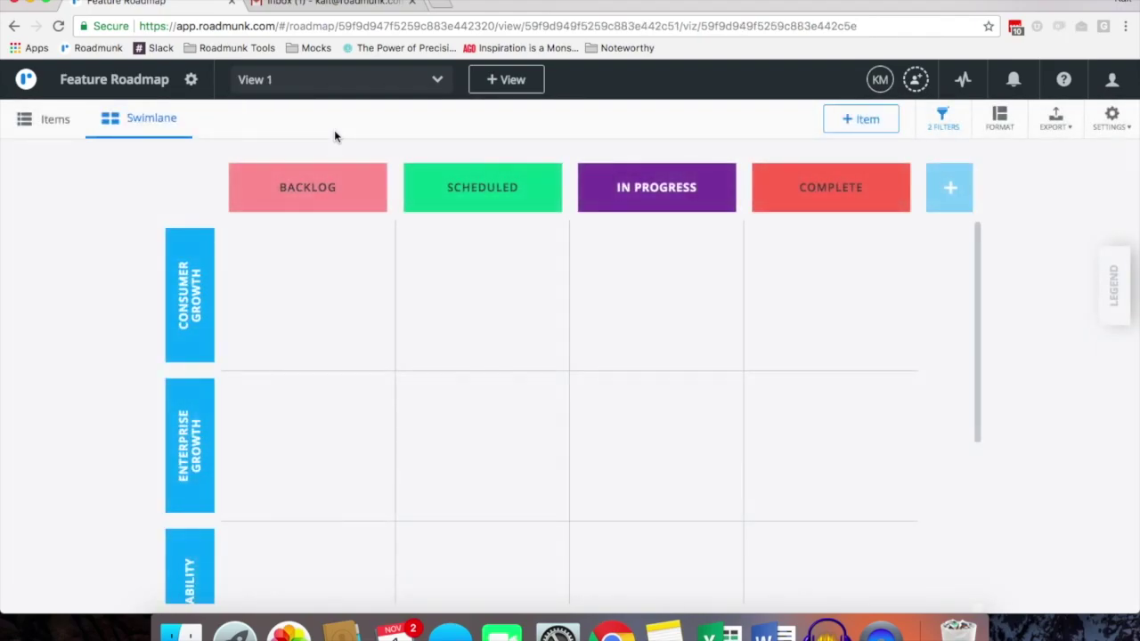
left_click(1002, 121)
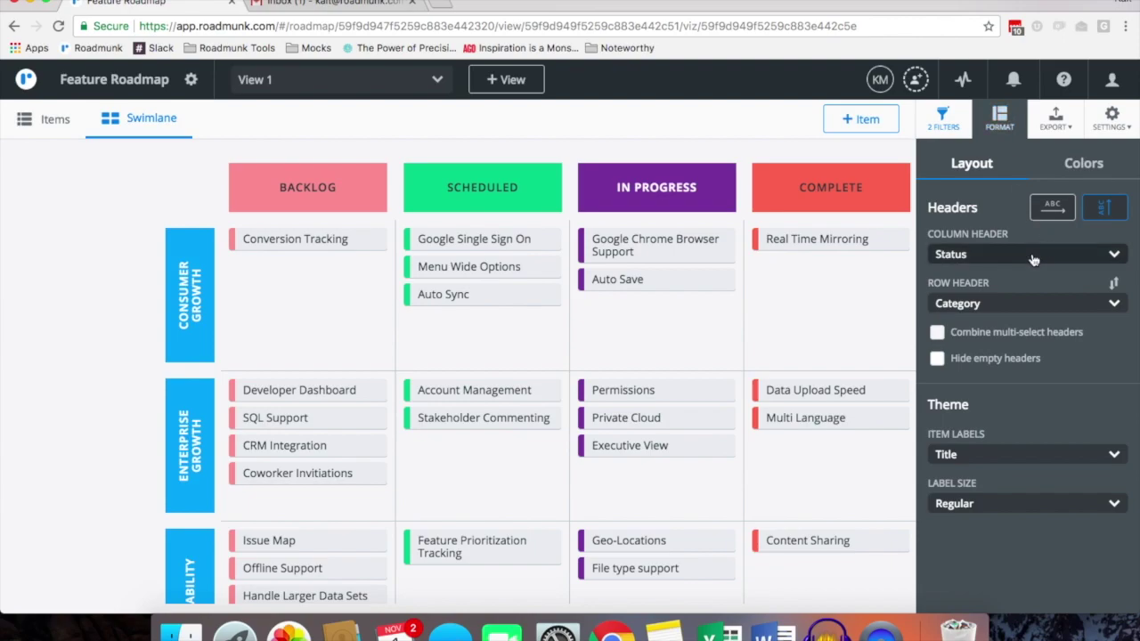
left_click(1081, 164)
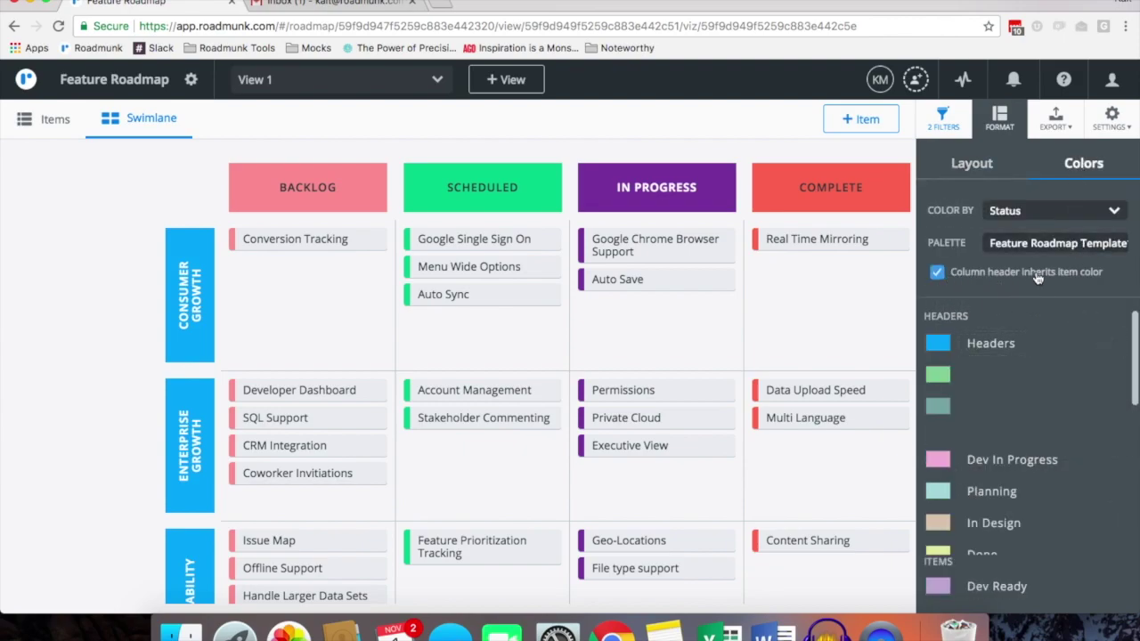
left_click(765, 137)
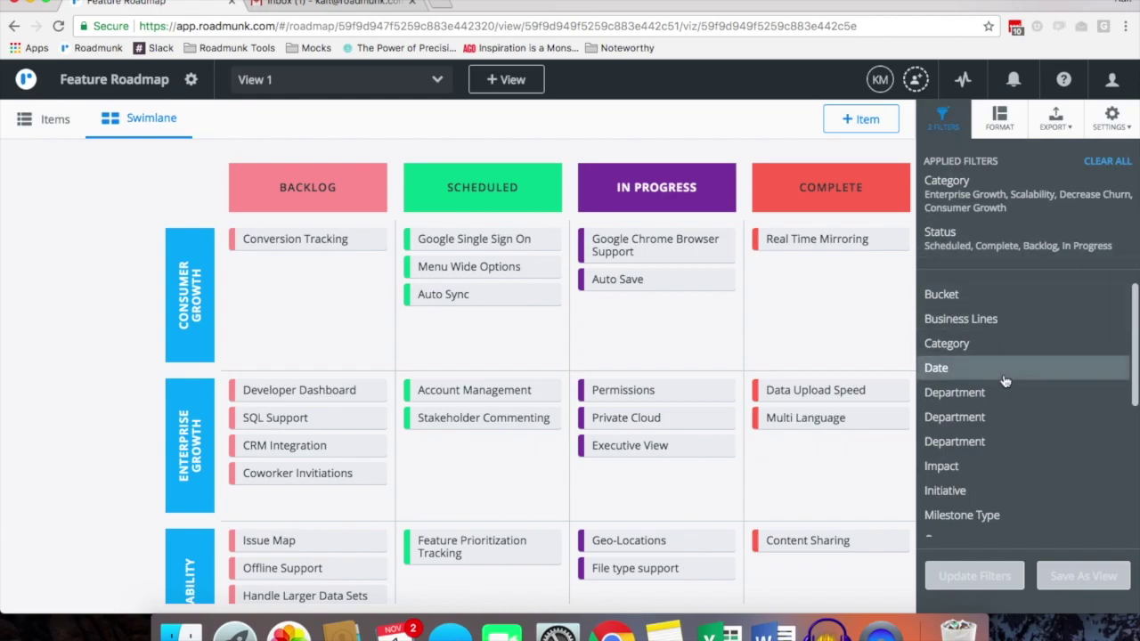
- Narrow View 1's Status filter to Backlog only, excluding Scheduled, Complete and In Progress
left_click(994, 250)
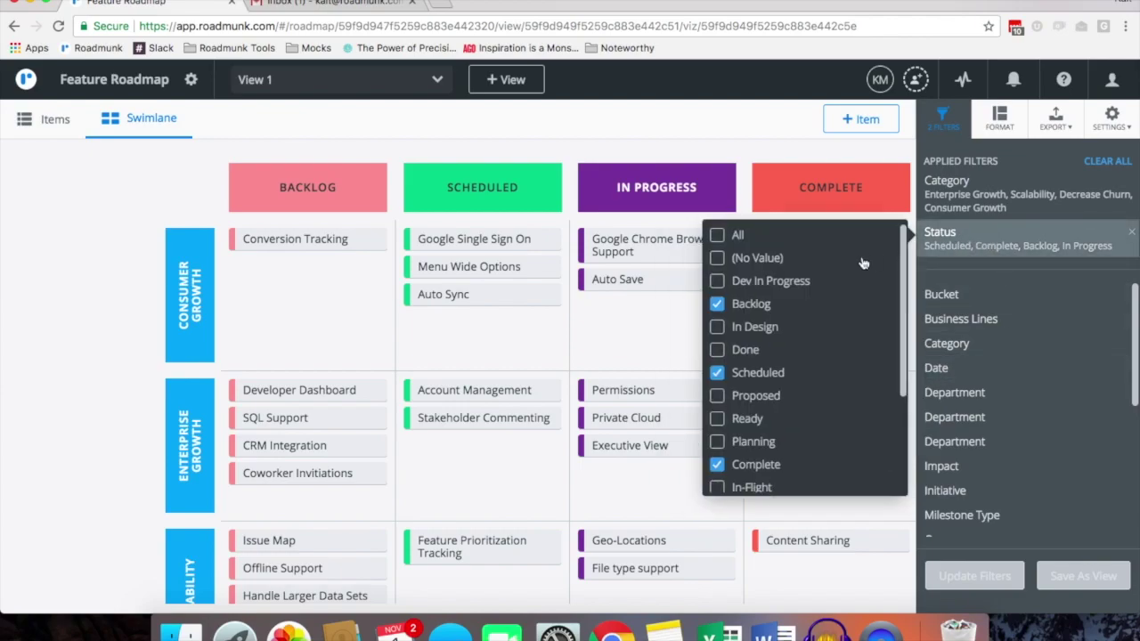
left_click(718, 372)
left_click(718, 464)
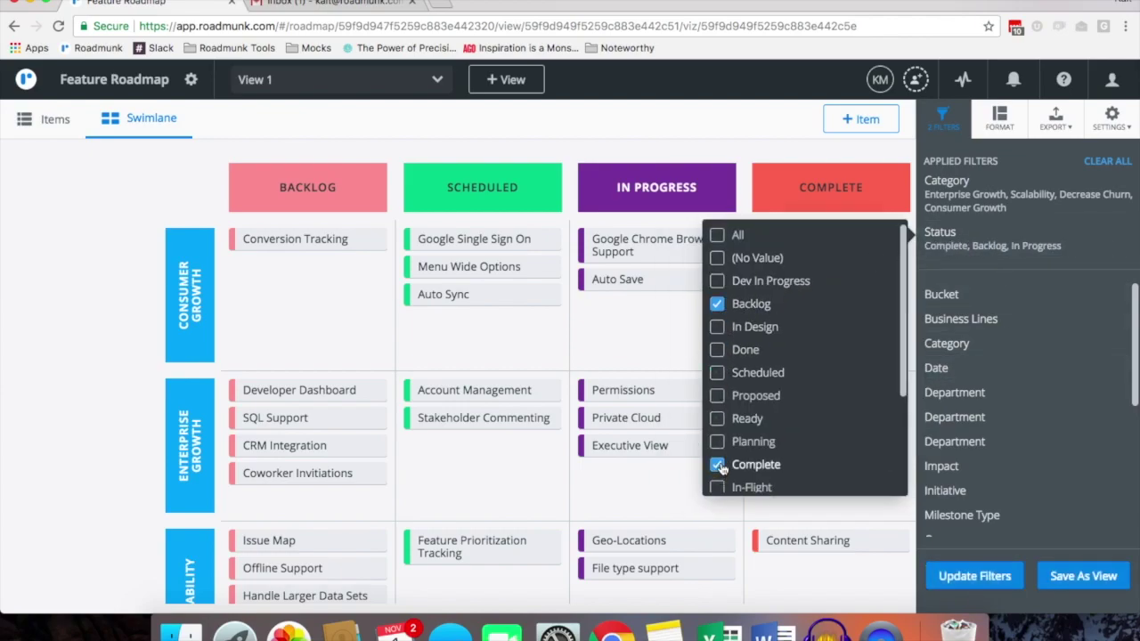
scroll(798, 359, "down", 4)
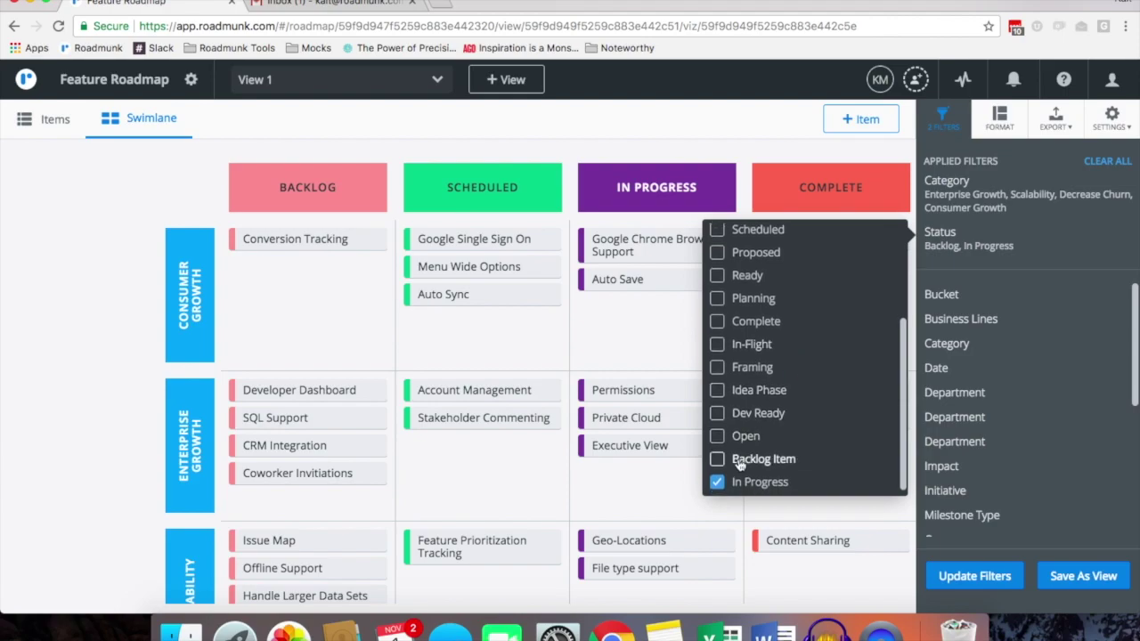
left_click(718, 482)
scroll(853, 356, "up", 4)
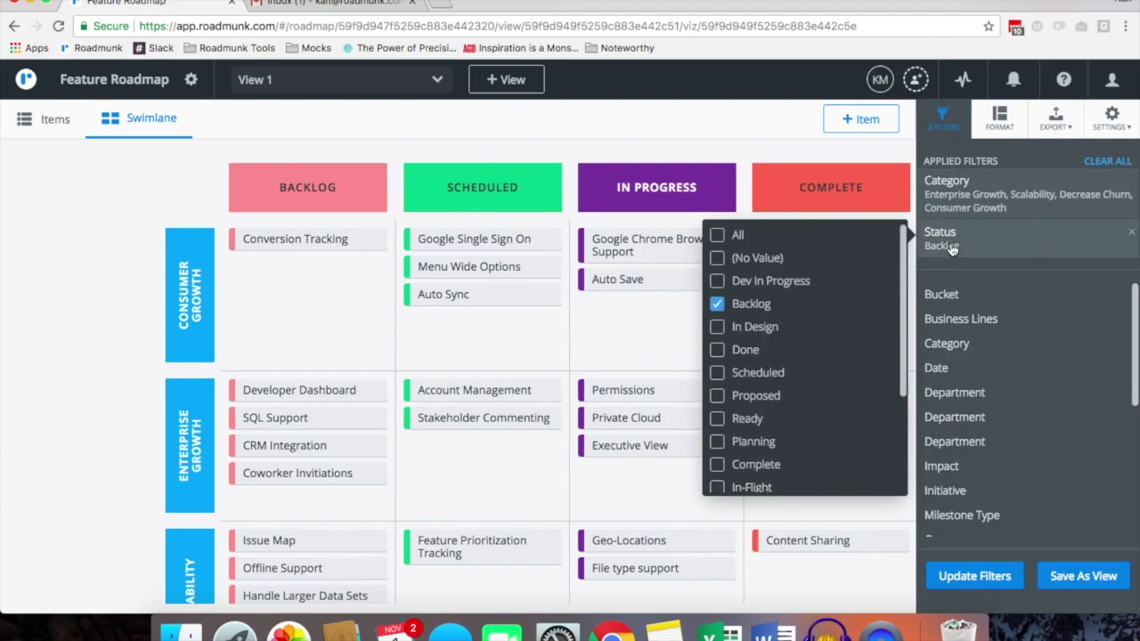
left_click(969, 577)
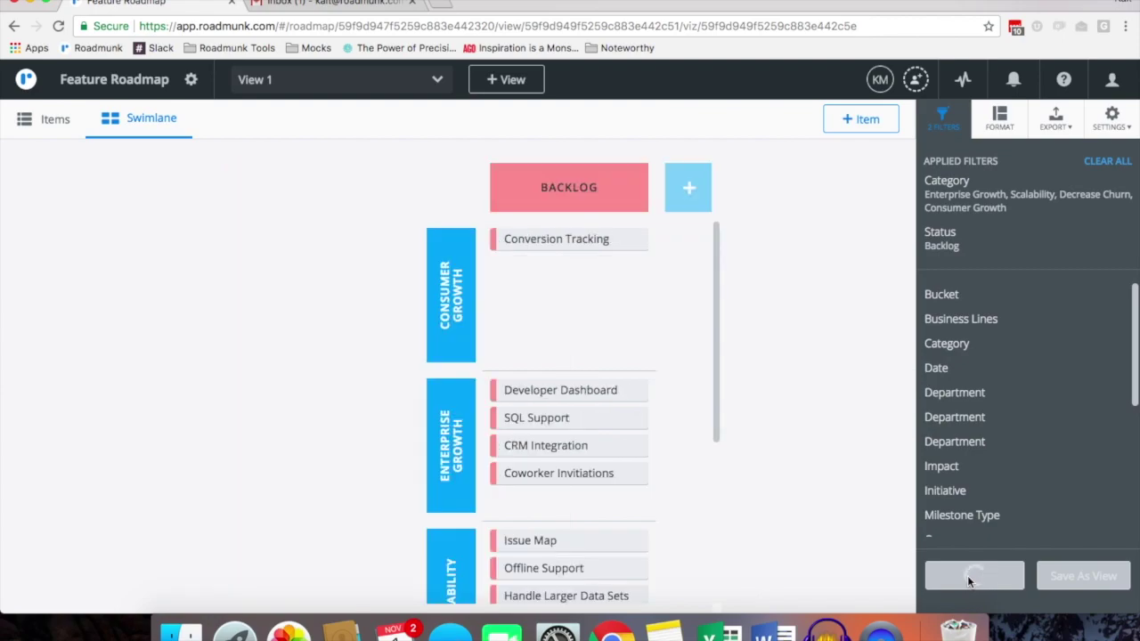
- Rename View 1 to 'Backlog' and confirm it in the list of views
left_click(1112, 119)
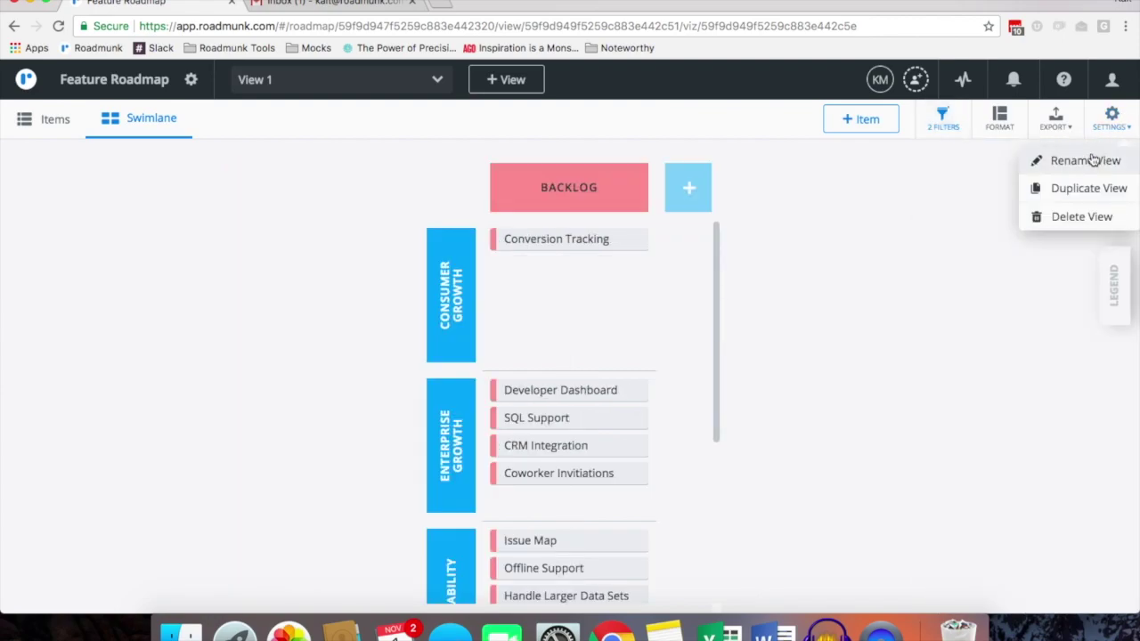
left_click(1087, 161)
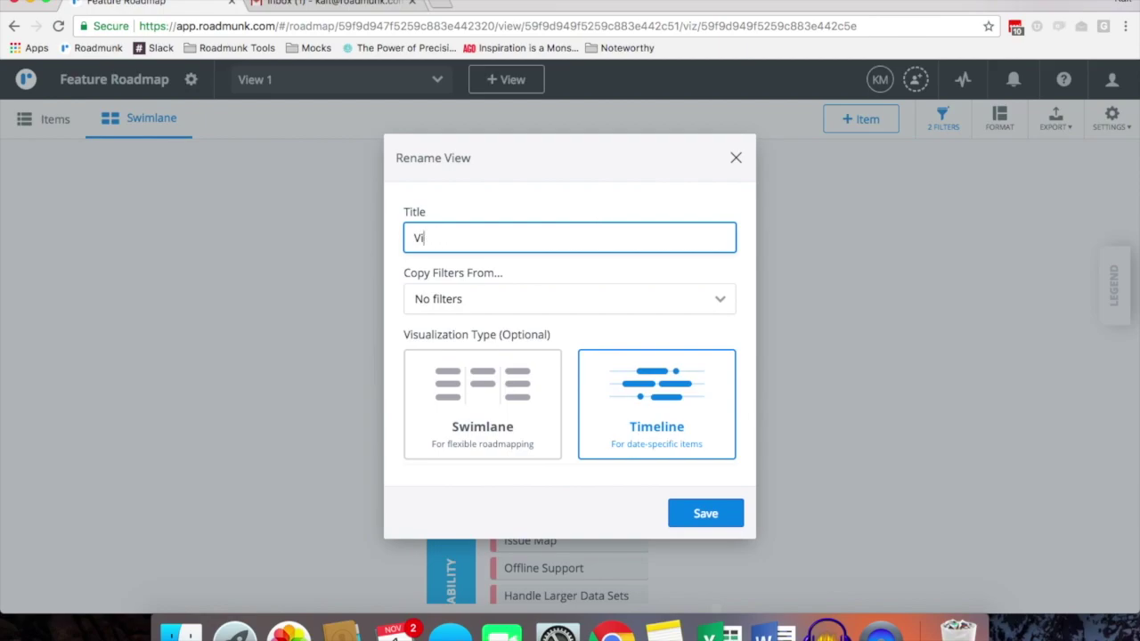
key("BackSpace")
key("BackSpace")
type("Bac")
key("Return")
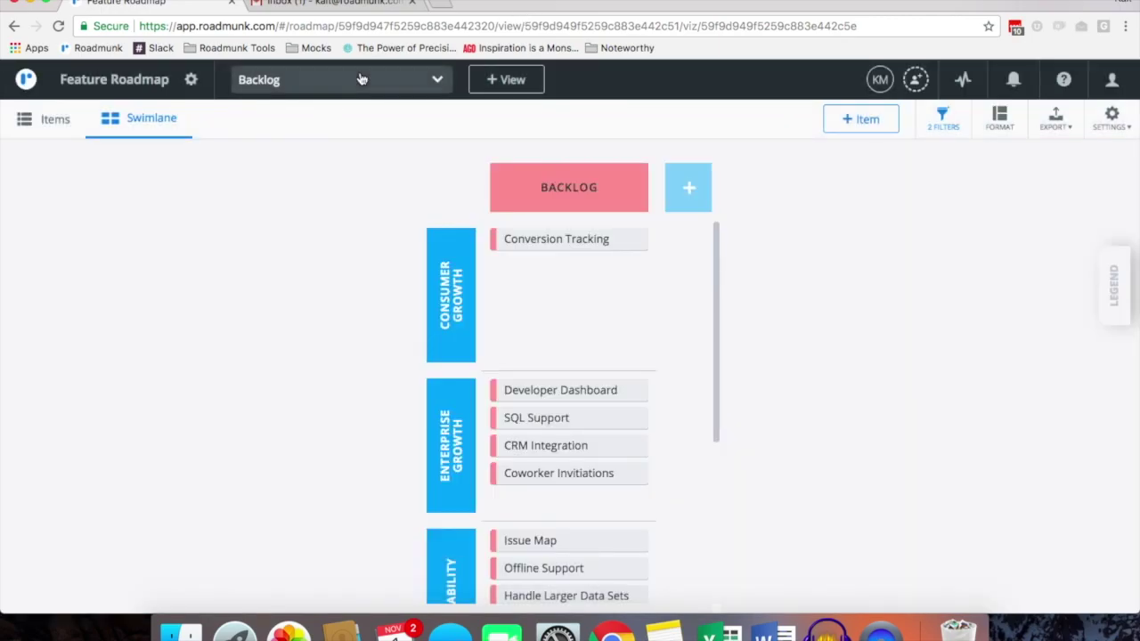
left_click(361, 79)
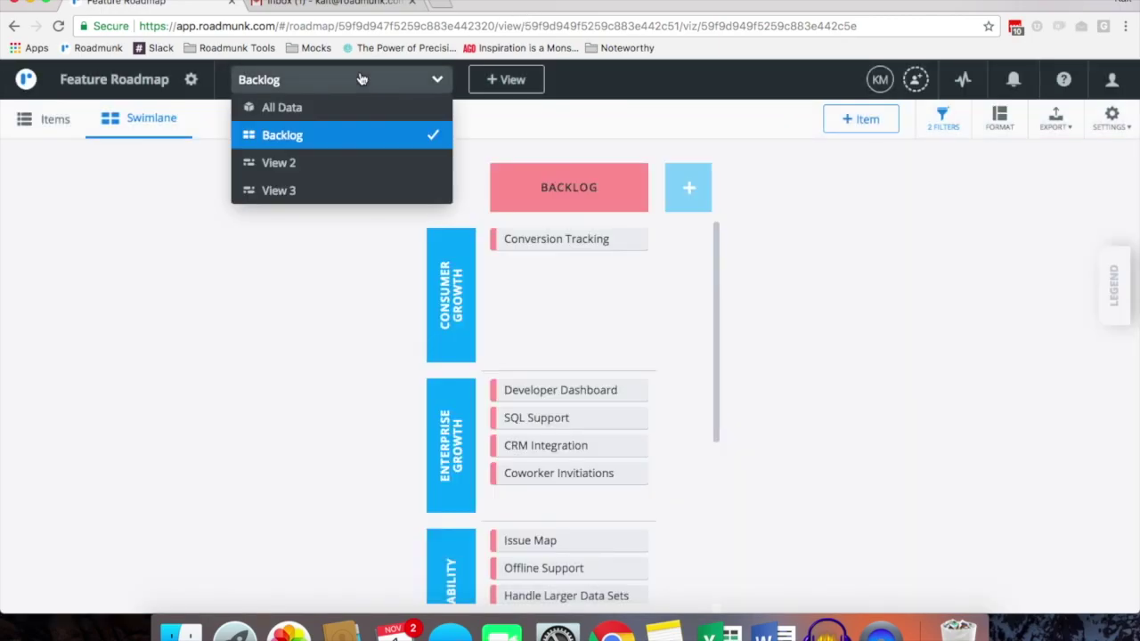
left_click(933, 337)
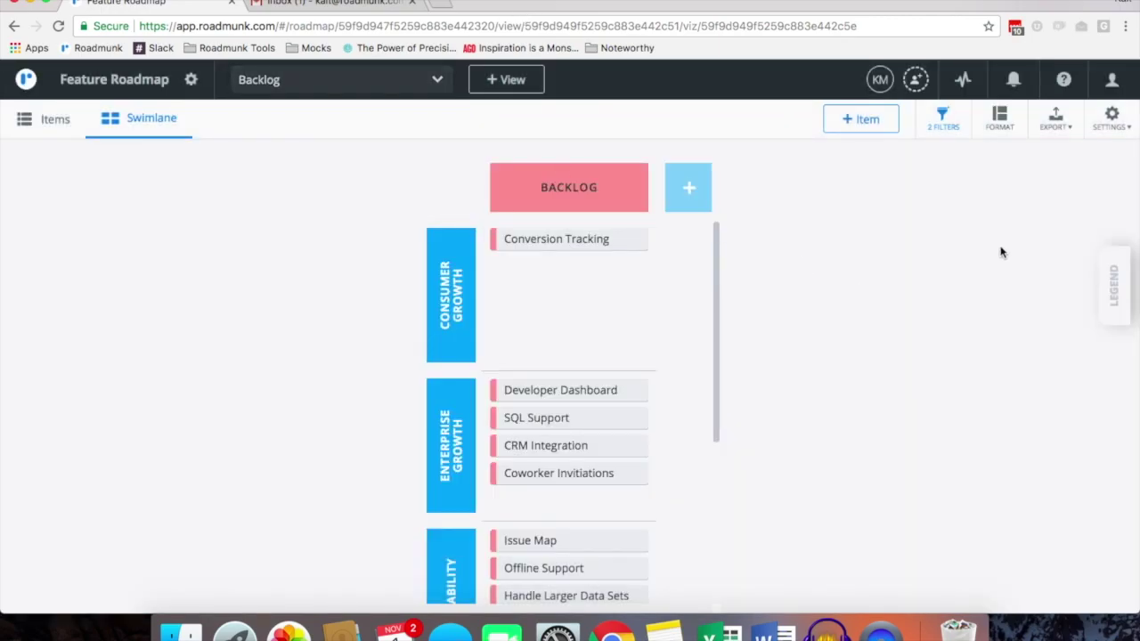
- Publish the Backlog view to a shareable URL and open that link in a new tab
left_click(1068, 121)
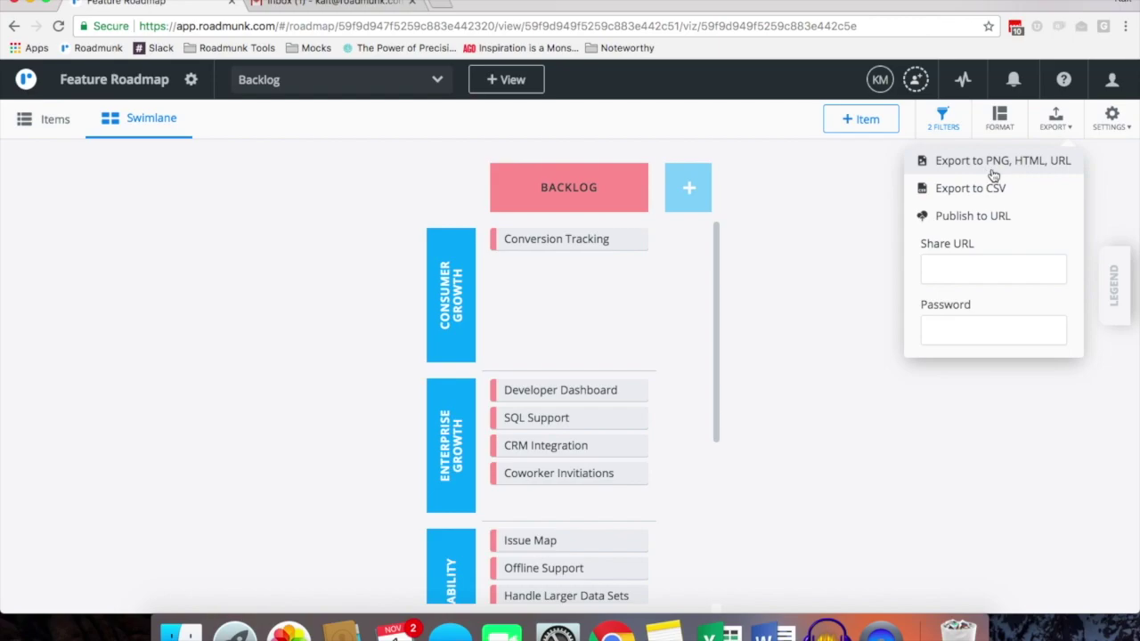
left_click(1010, 222)
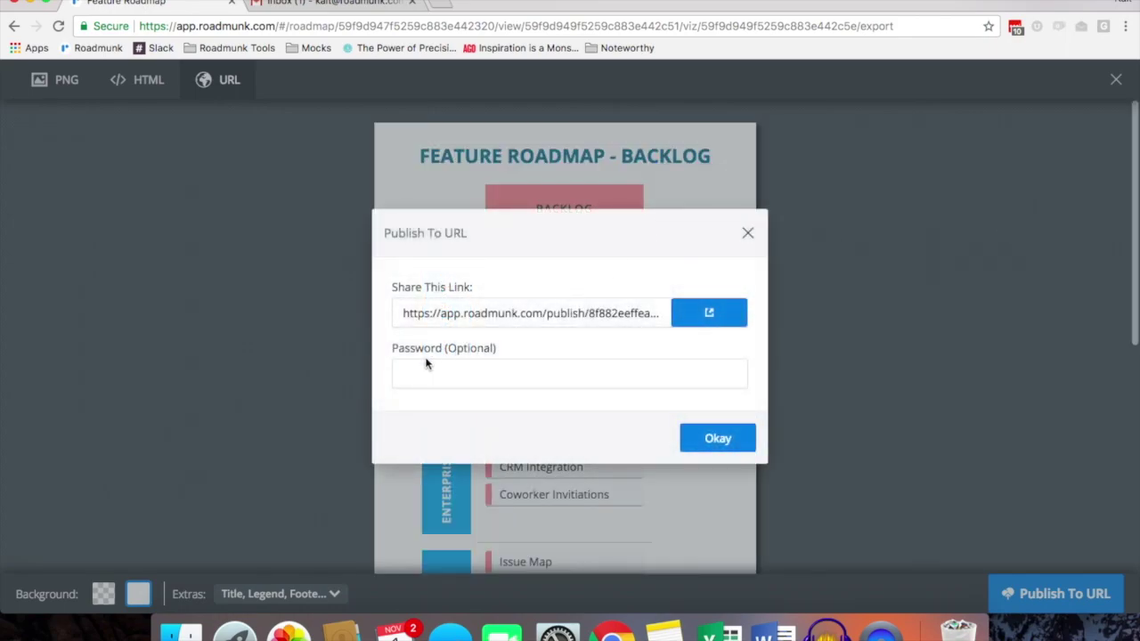
left_click(710, 315)
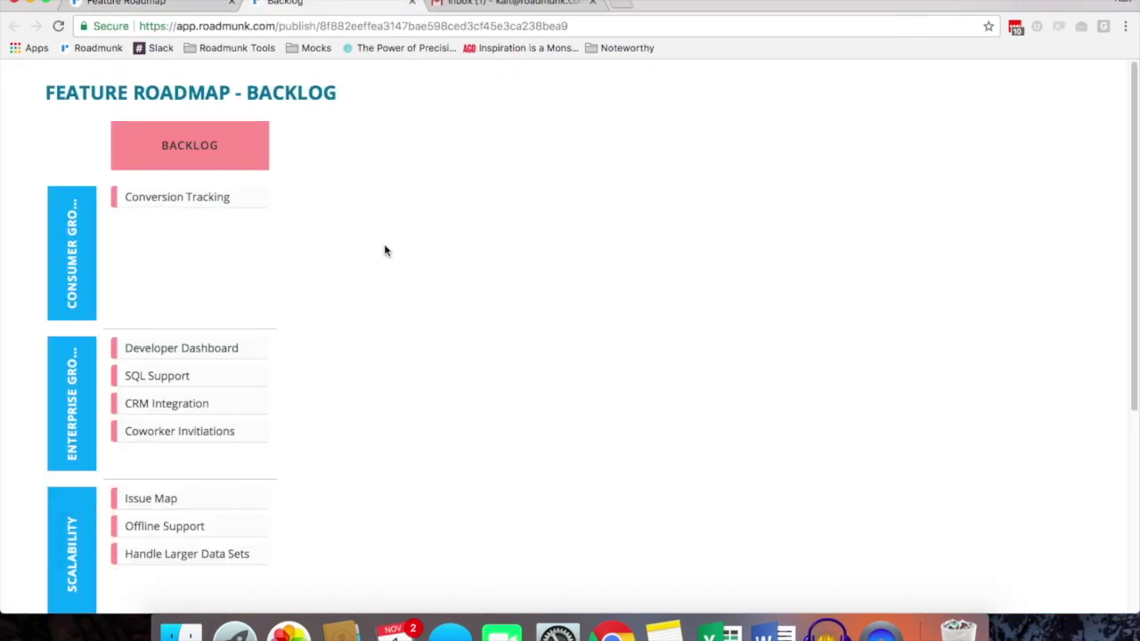
scroll(426, 347, "down", 3)
scroll(426, 347, "up", 3)
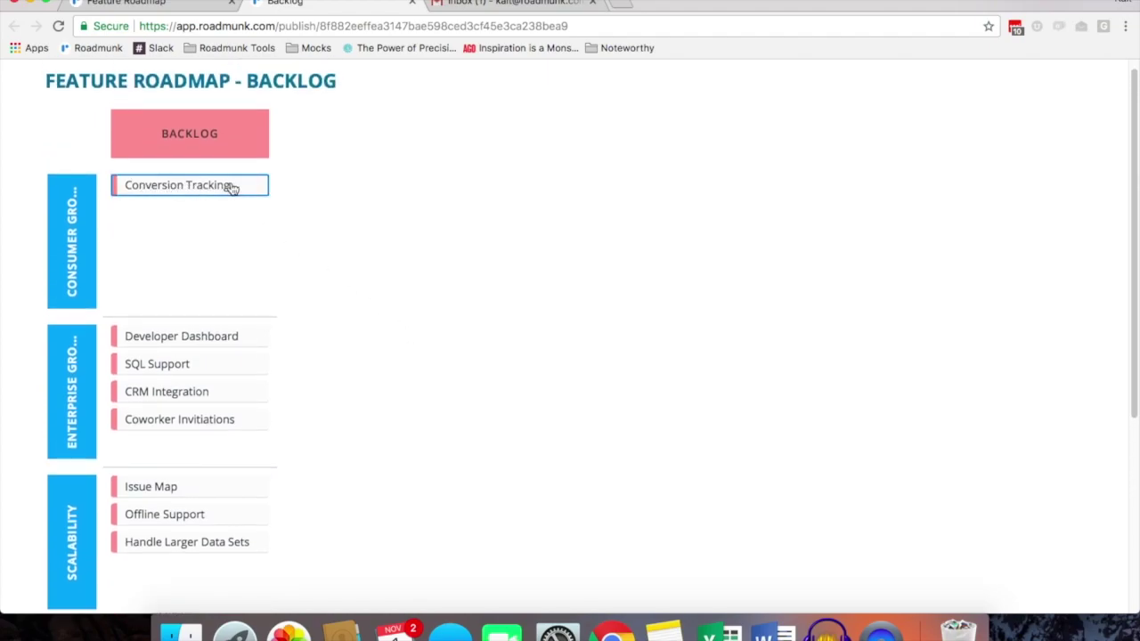
left_click(196, 187)
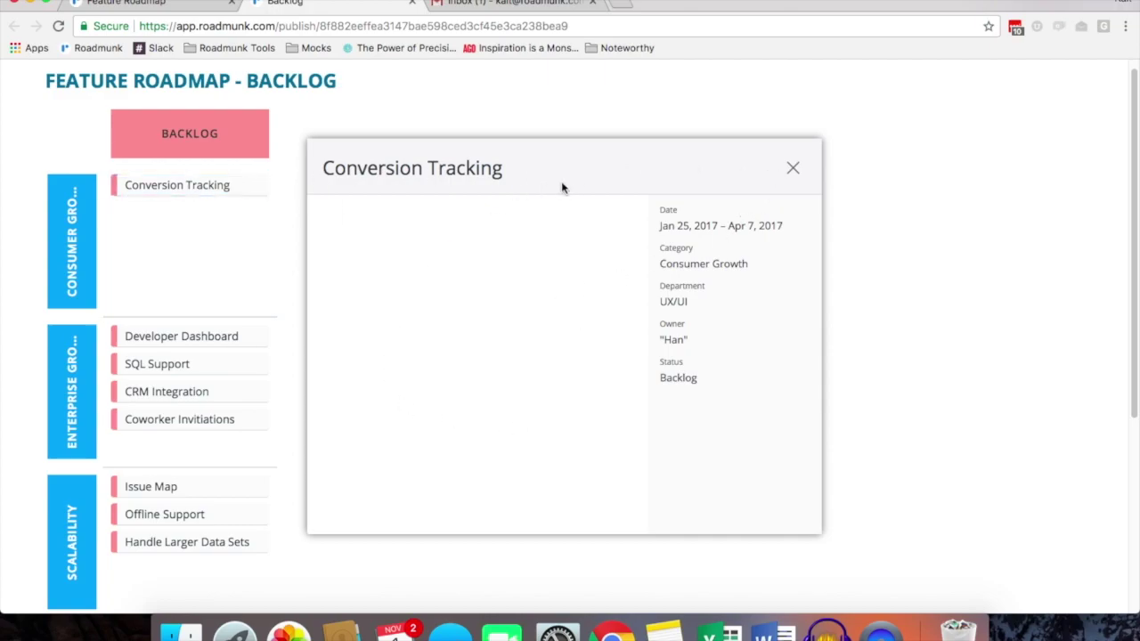
left_click(792, 169)
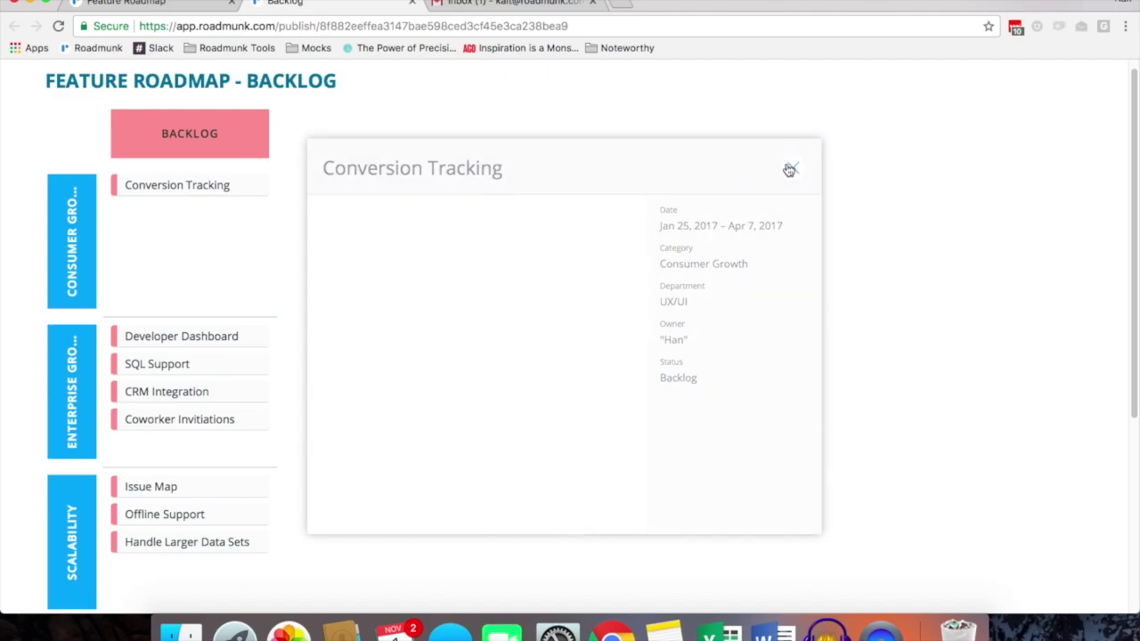
left_click(412, 5)
- Close the publish dialog and switch to the View 2 timeline
left_click(748, 232)
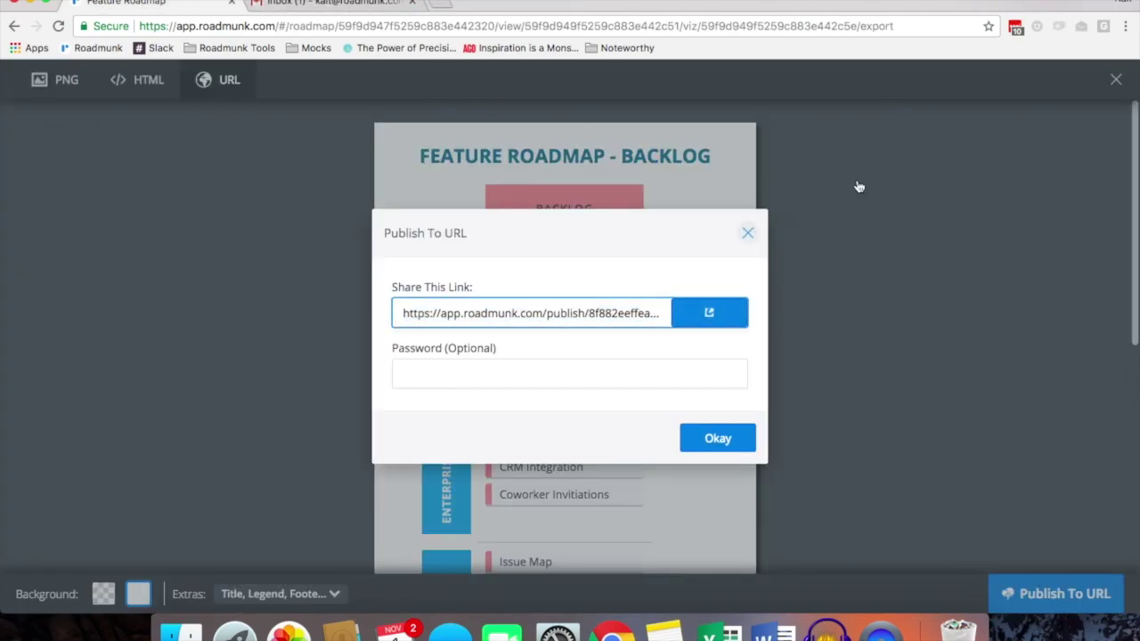
left_click(276, 85)
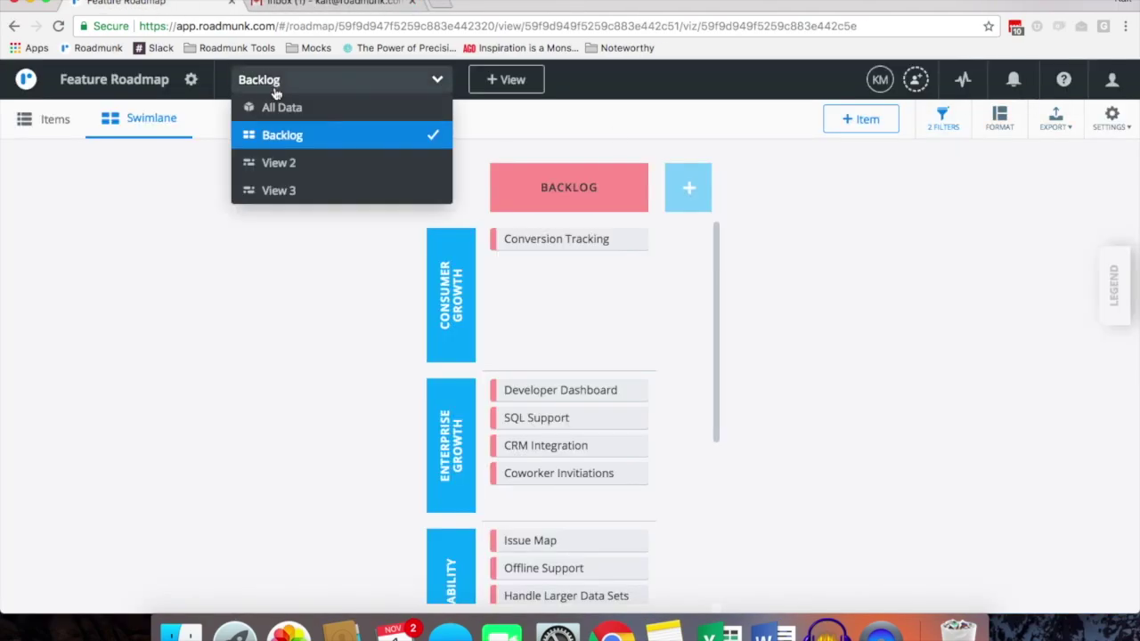
left_click(280, 166)
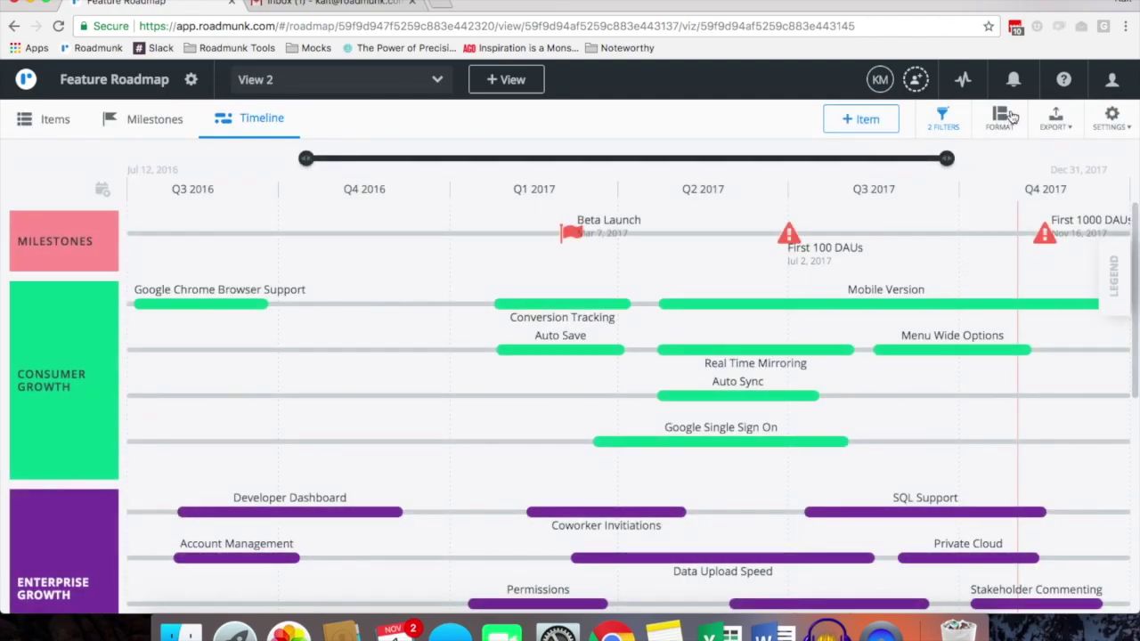
- Bring up the PNG export preview for View 2
left_click(1004, 120)
left_click(1056, 124)
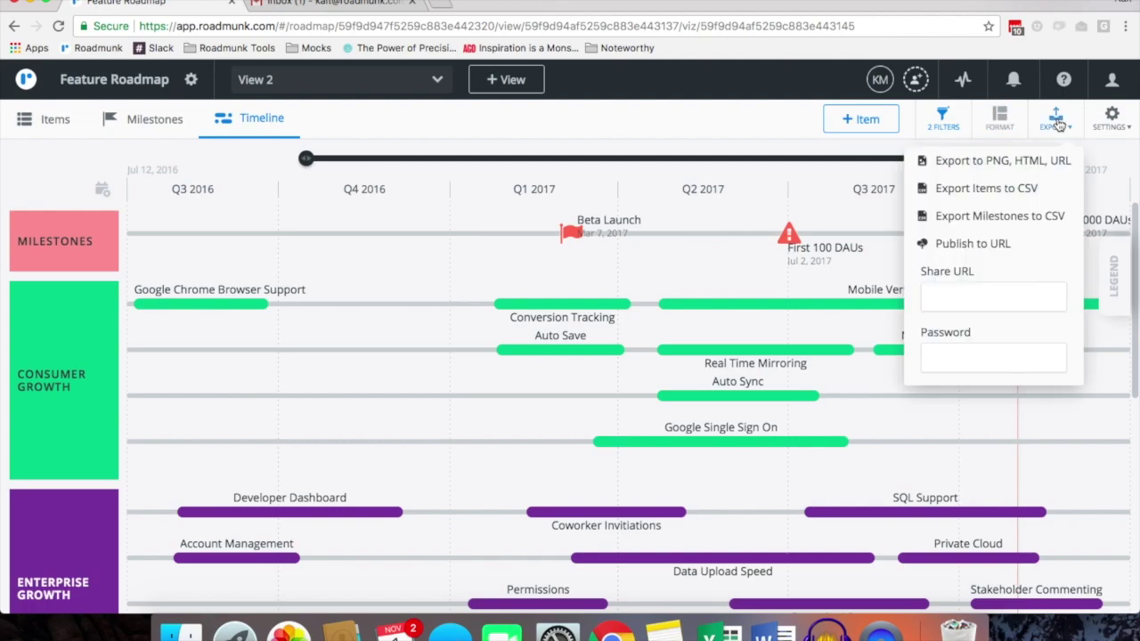
left_click(1056, 124)
left_click(1056, 126)
left_click(1020, 161)
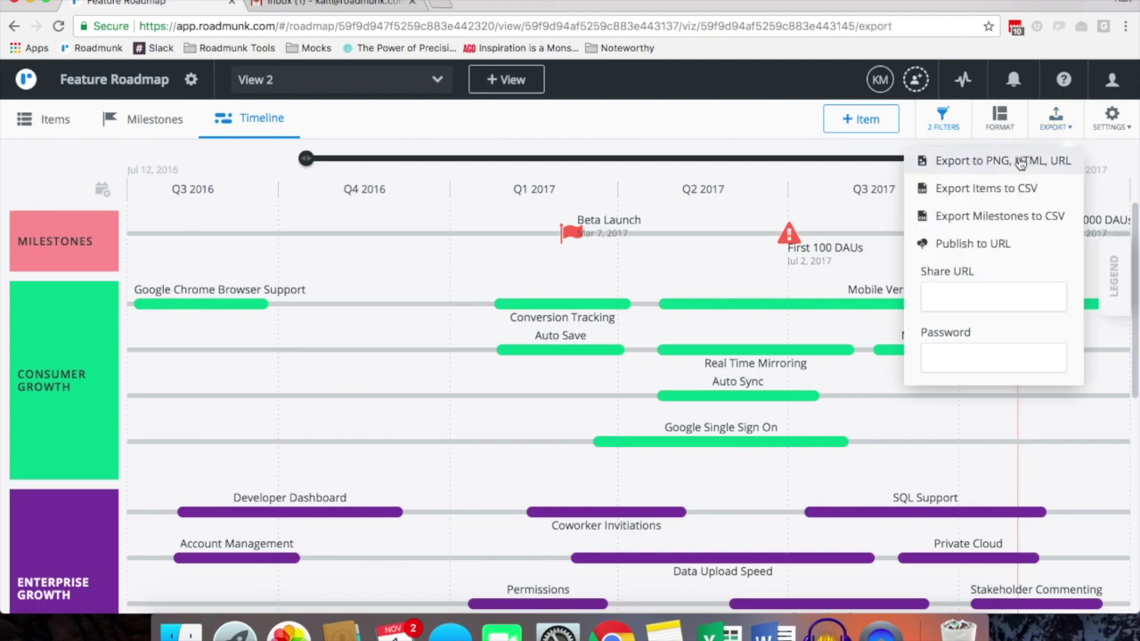
scroll(591, 400, "down", 3)
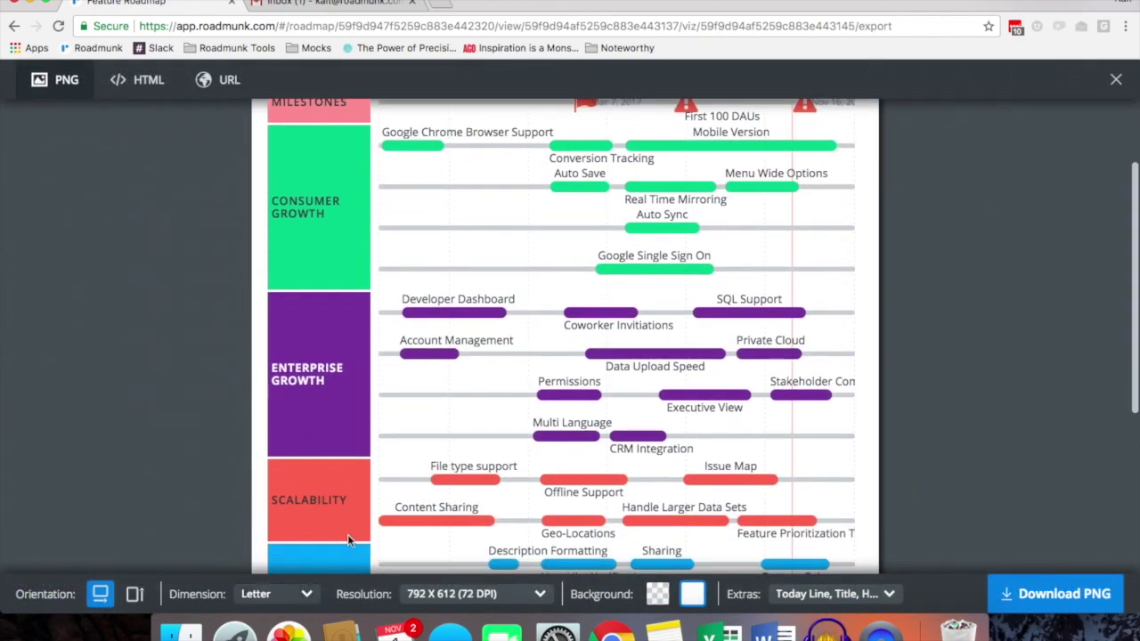
- Set the PNG export to 16:10, 1920 X 1200 with a transparent background, then exit
left_click(305, 599)
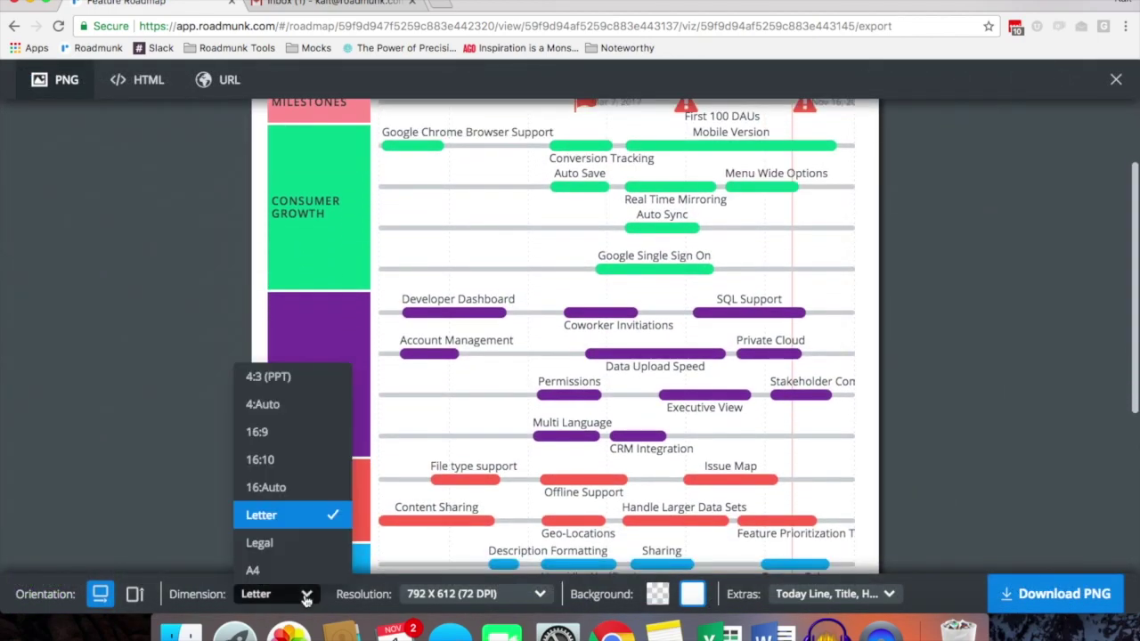
left_click(287, 468)
scroll(671, 418, "up", 3)
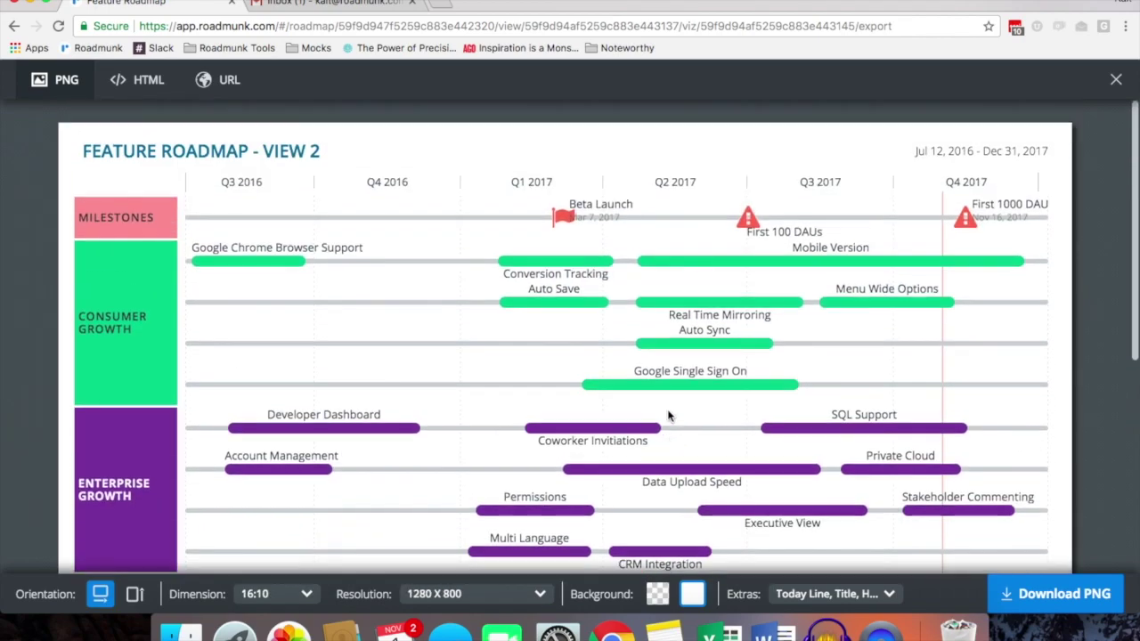
left_click(482, 599)
left_click(474, 542)
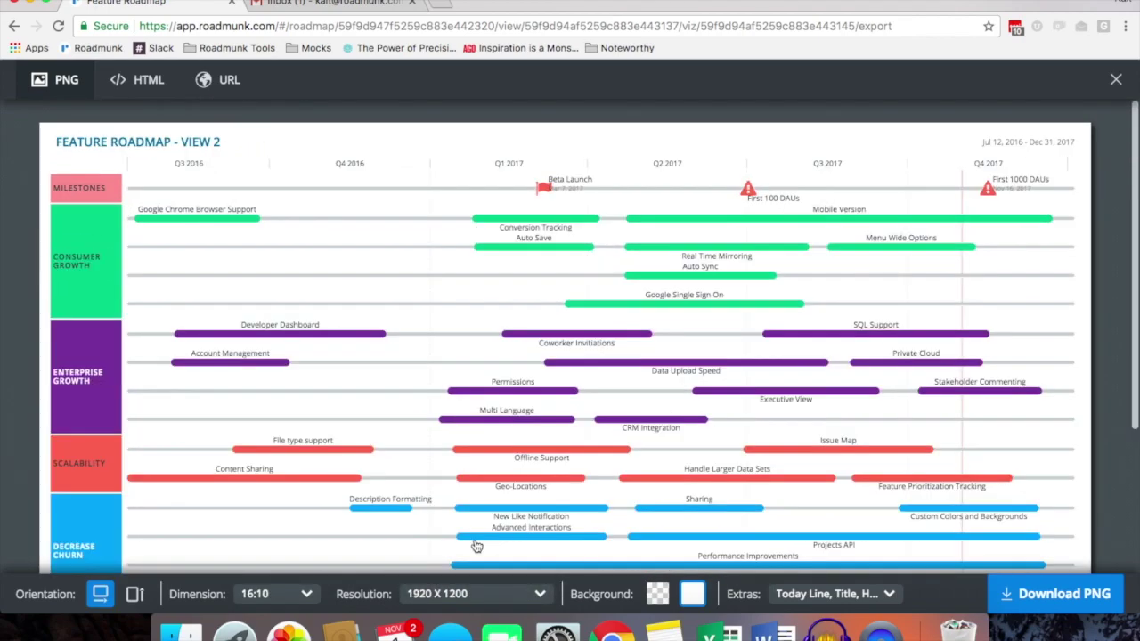
scroll(648, 384, "down", 1)
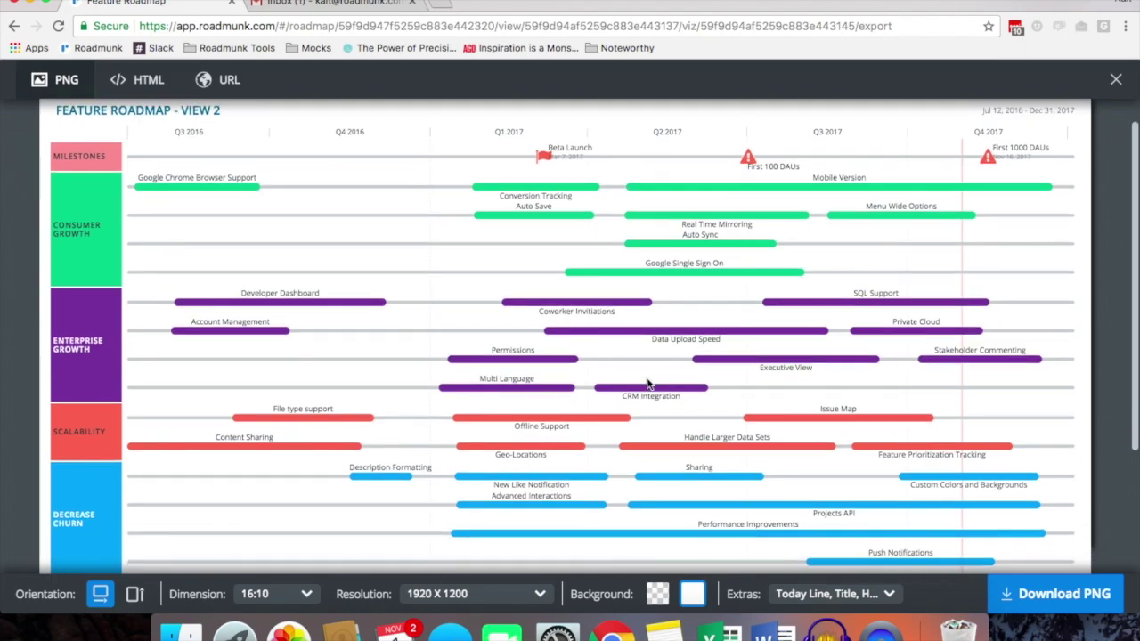
scroll(649, 385, "down", 5)
scroll(648, 385, "up", 2)
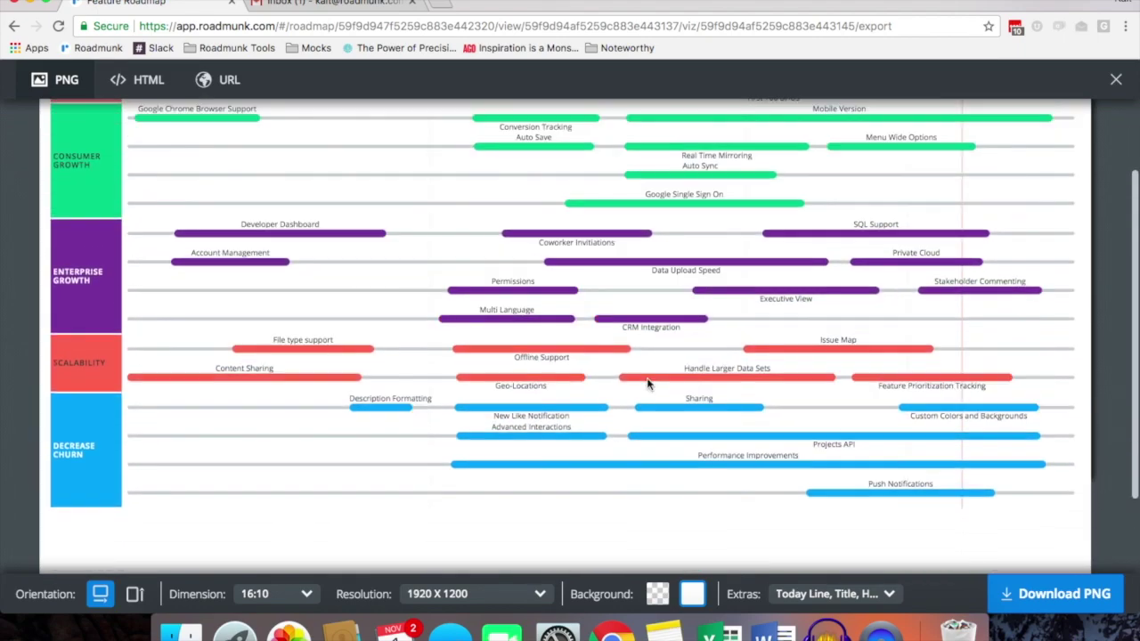
scroll(648, 385, "up", 3)
left_click(658, 595)
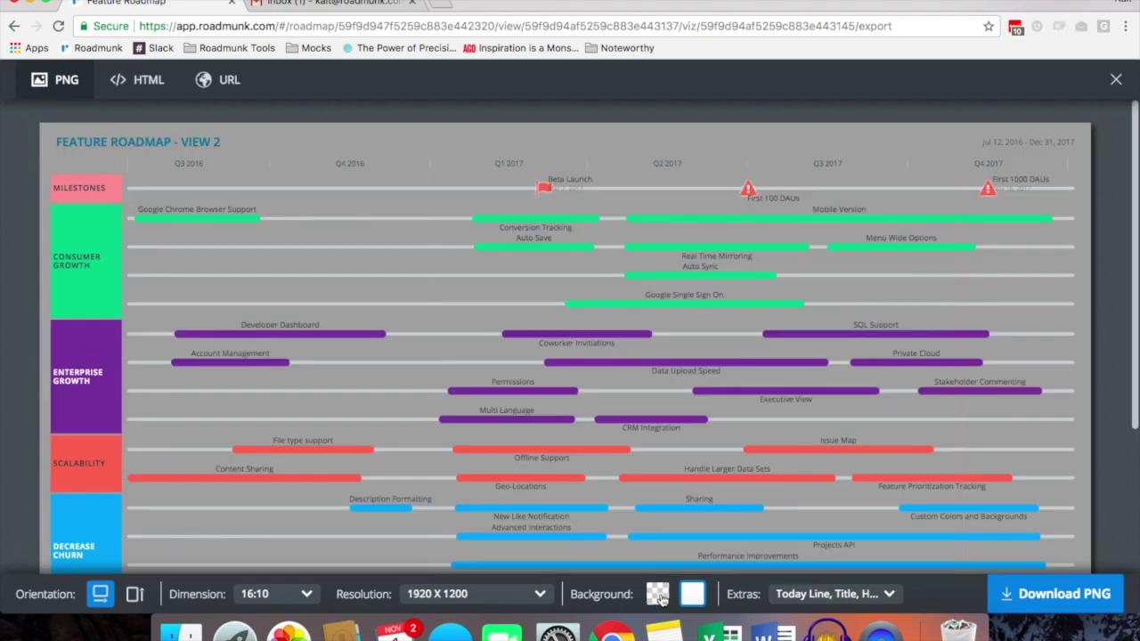
left_click(887, 595)
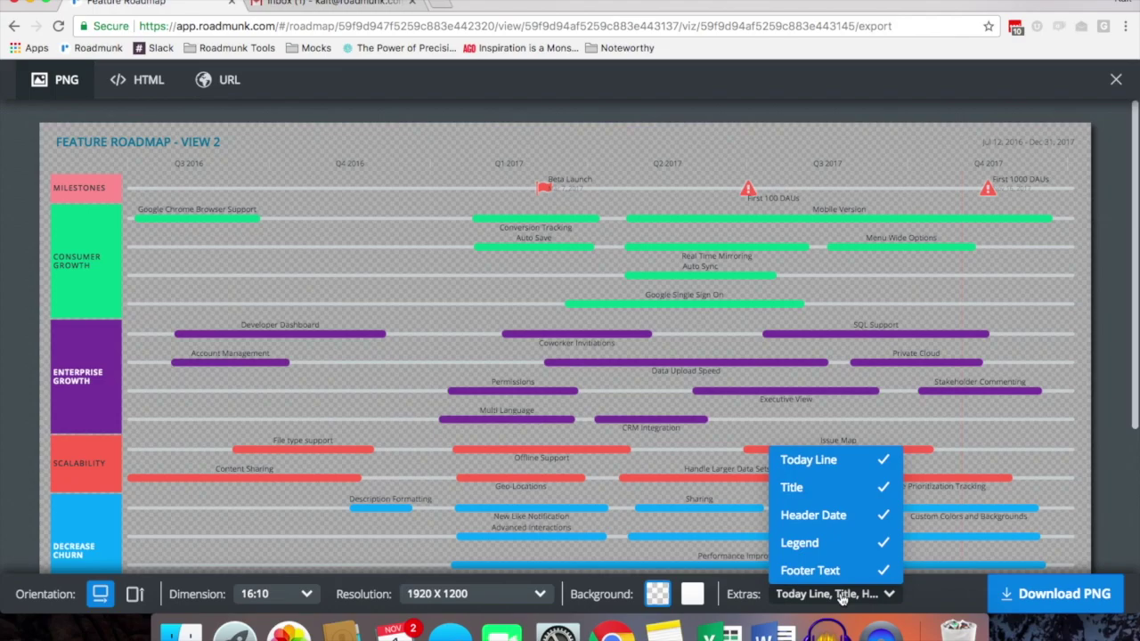
left_click(1116, 79)
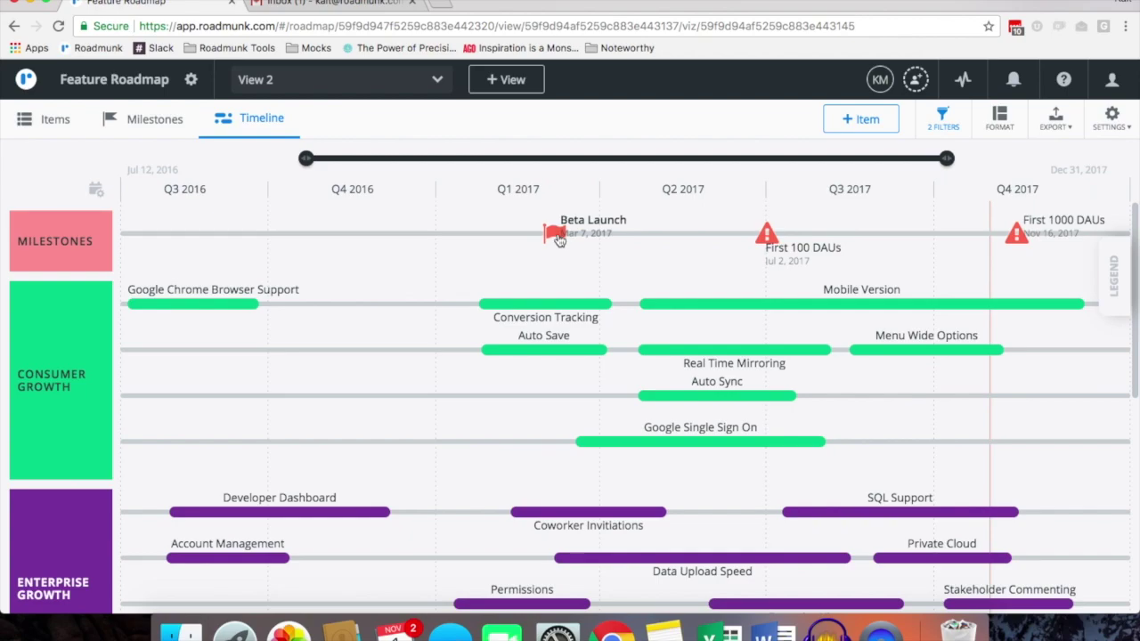
- Add a 'Release' milestone on Oct 19, 2016 to the View 2 timeline
left_click(860, 118)
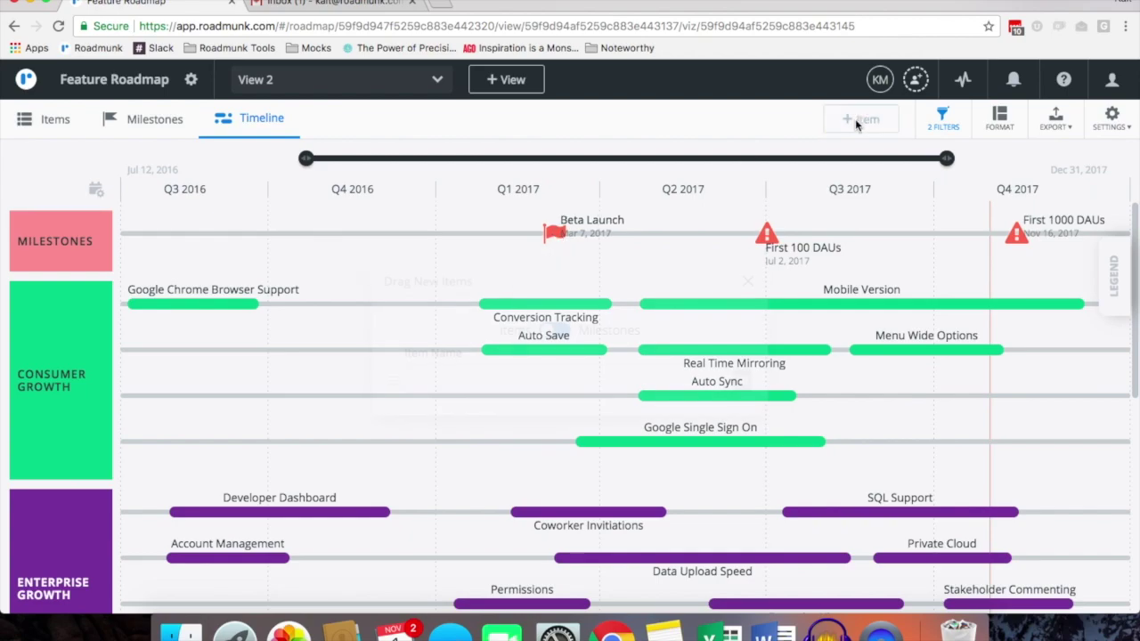
left_click(560, 331)
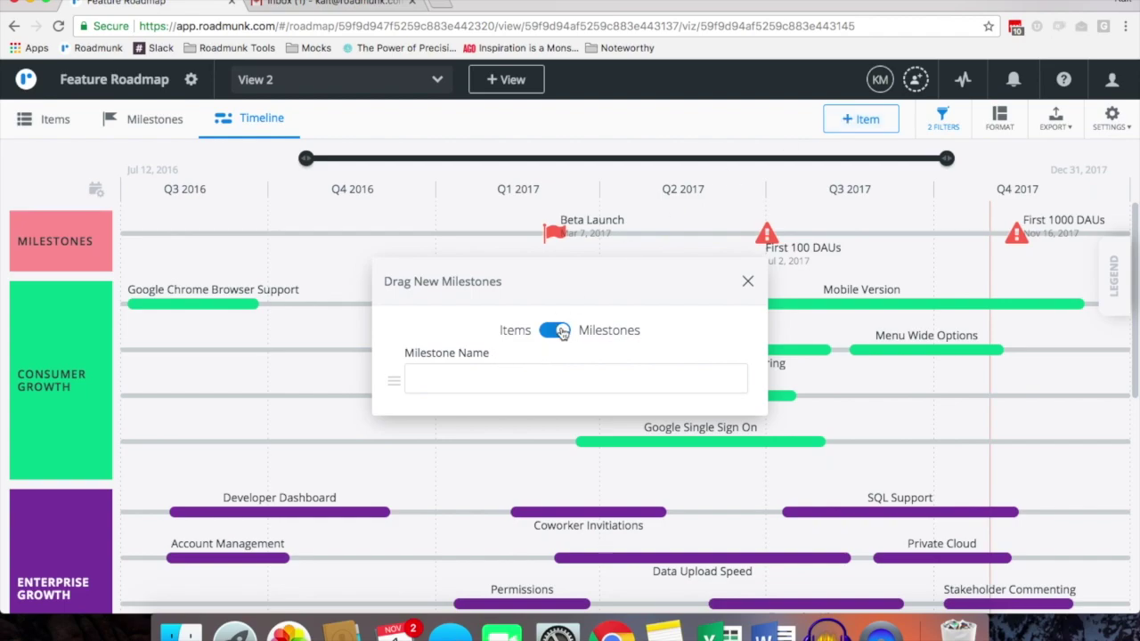
left_click(551, 385)
type("Re")
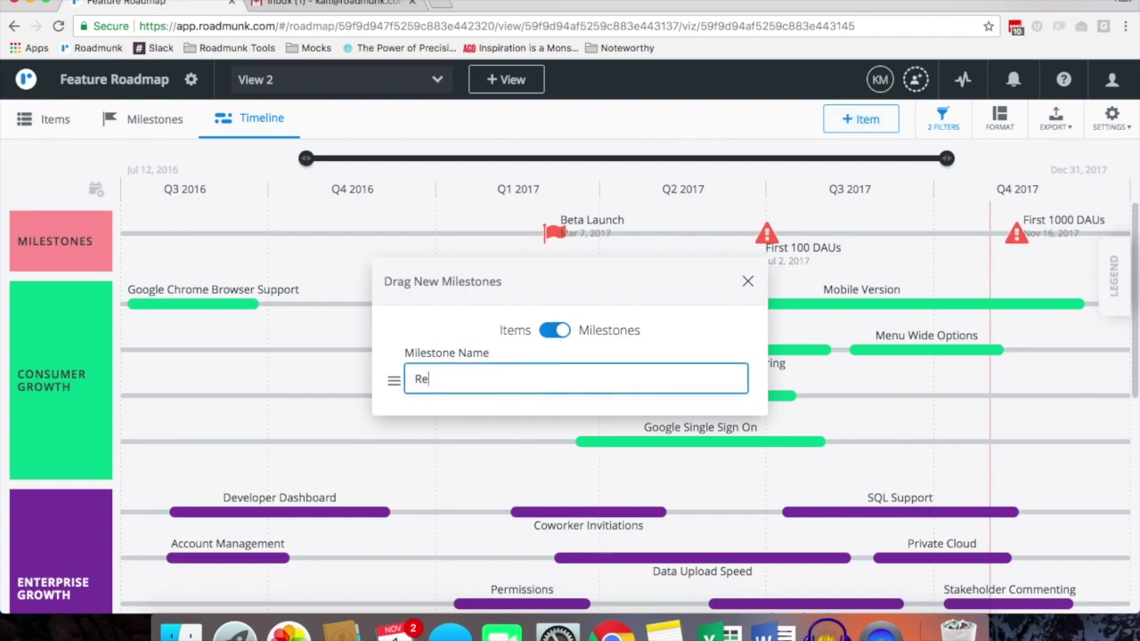
type("lease")
left_click_drag(391, 381, 318, 443)
left_click(748, 283)
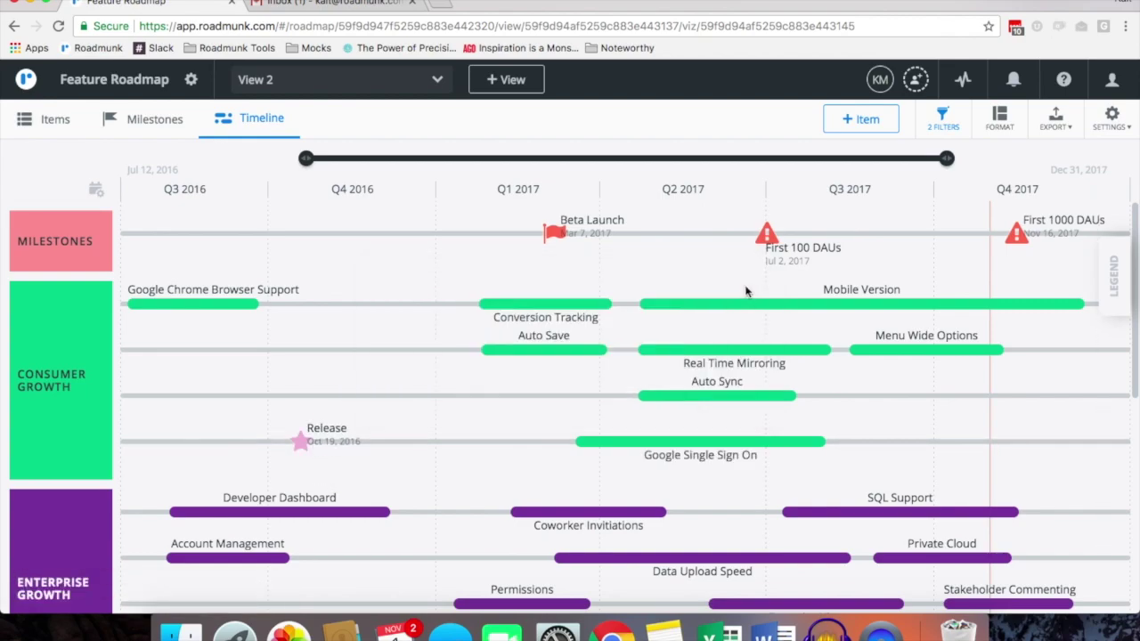
- Give Mobile Version a 'Phase 1' key date on May 27, 2017
mouse_move(714, 311)
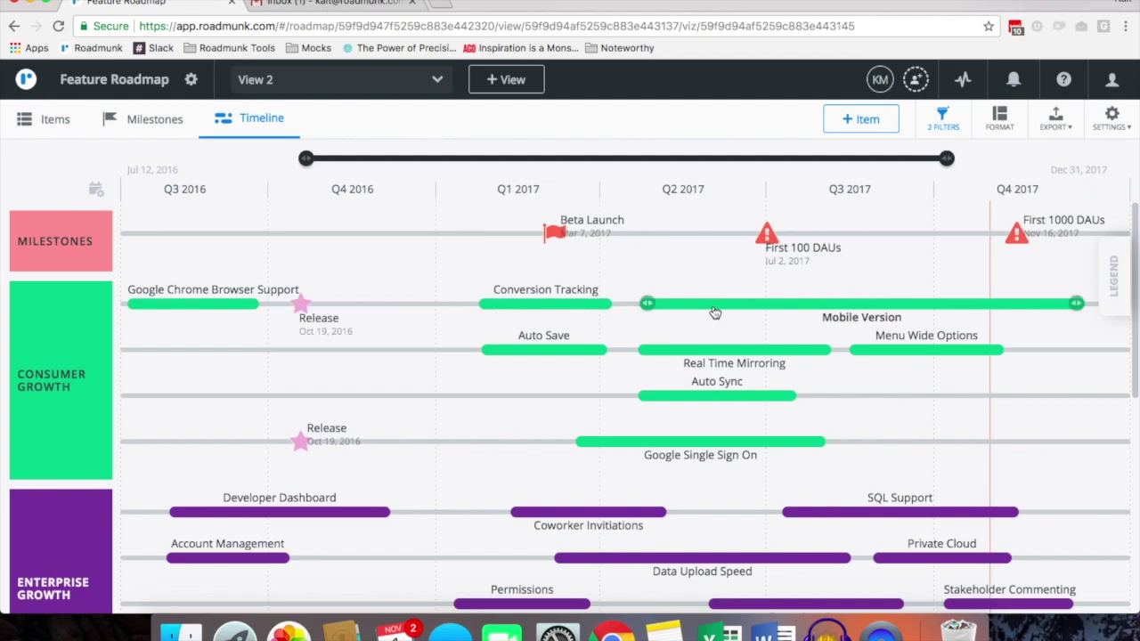
left_click(713, 312)
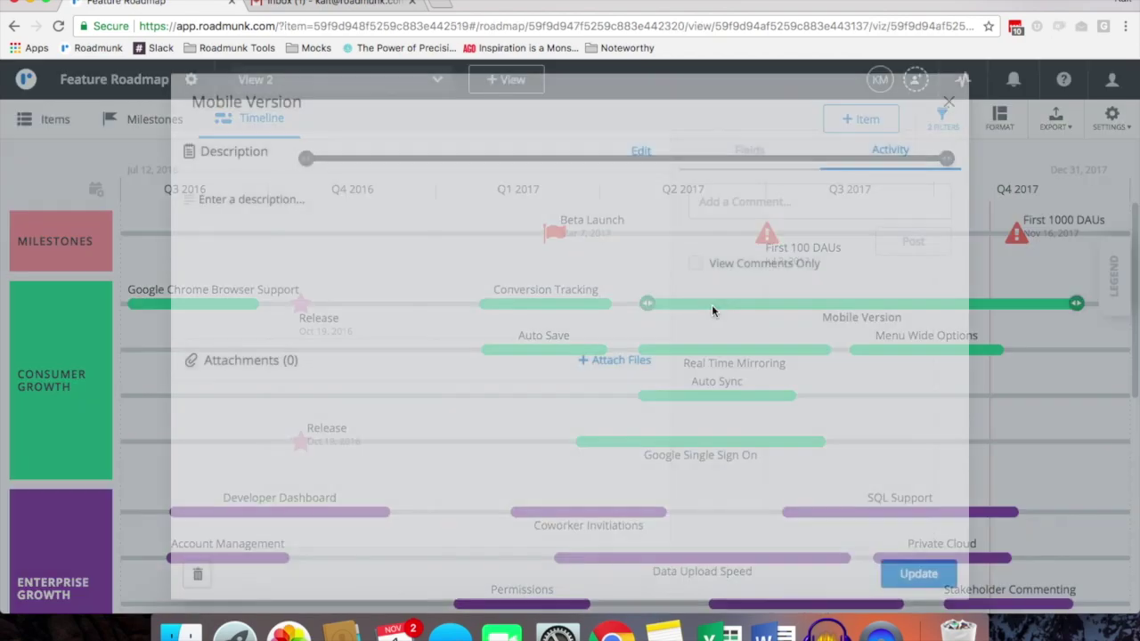
left_click(751, 153)
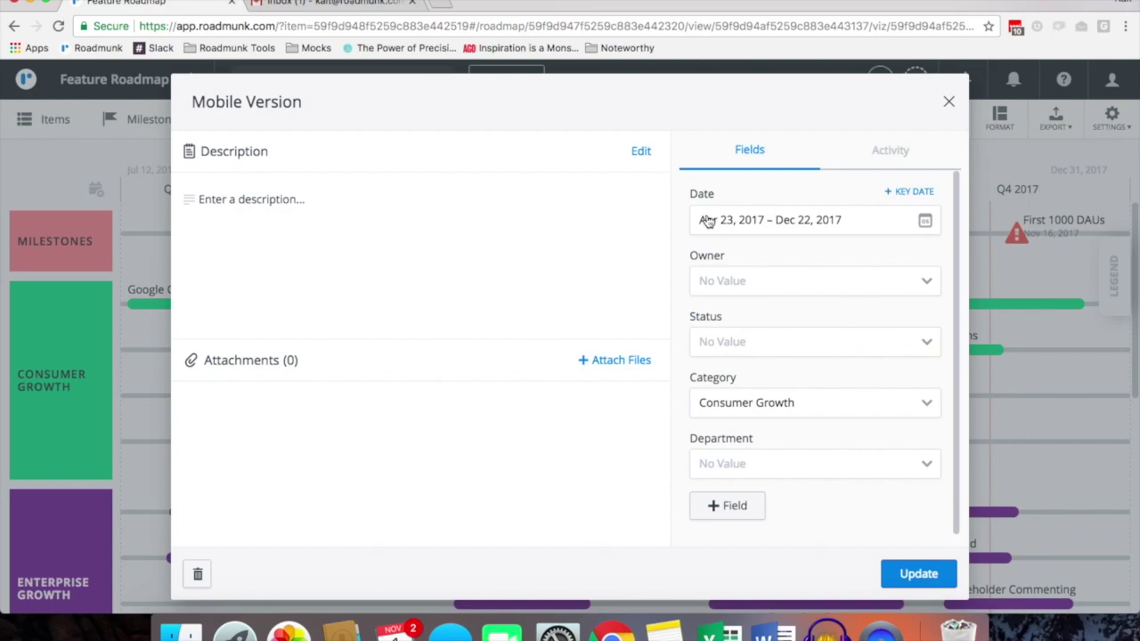
left_click(909, 193)
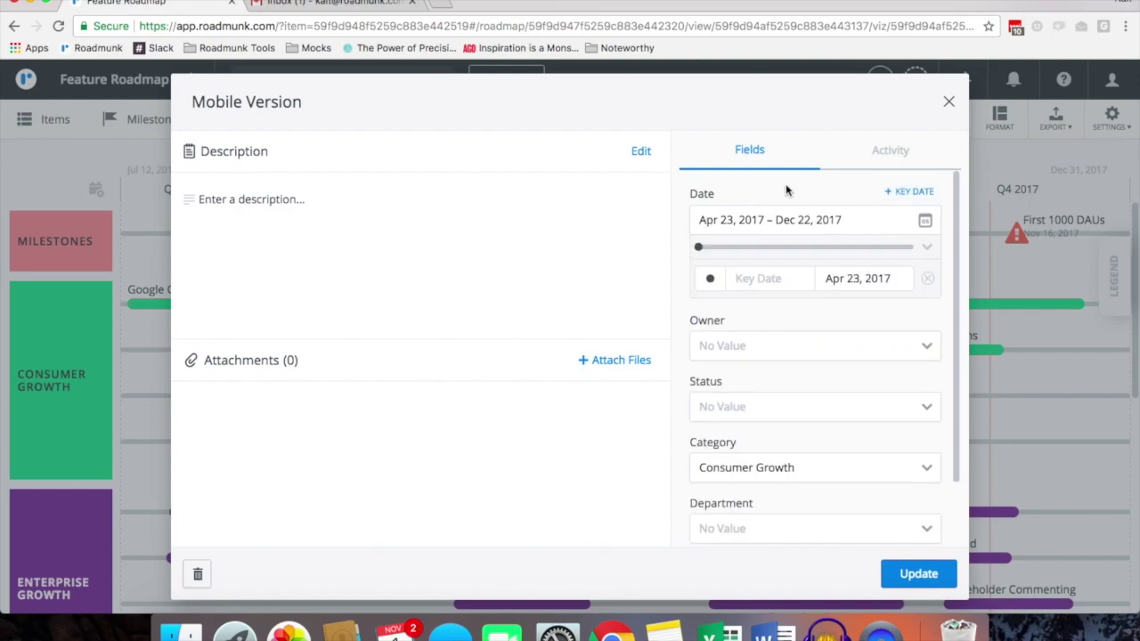
left_click(760, 283)
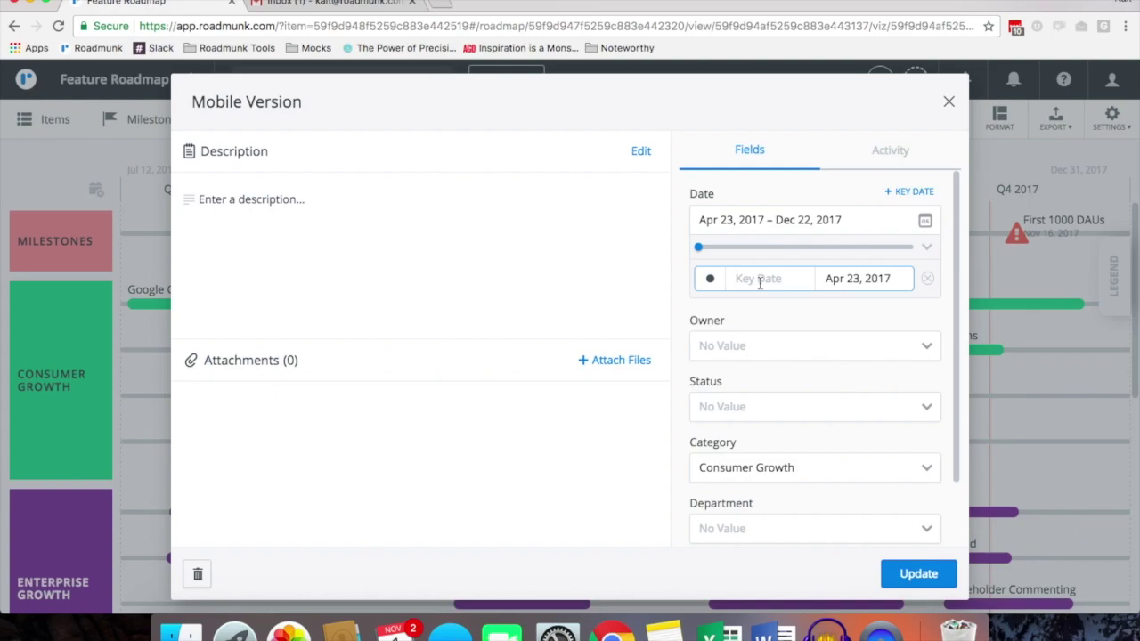
type("a")
key("BackSpace")
type("Phase 1")
left_click(880, 280)
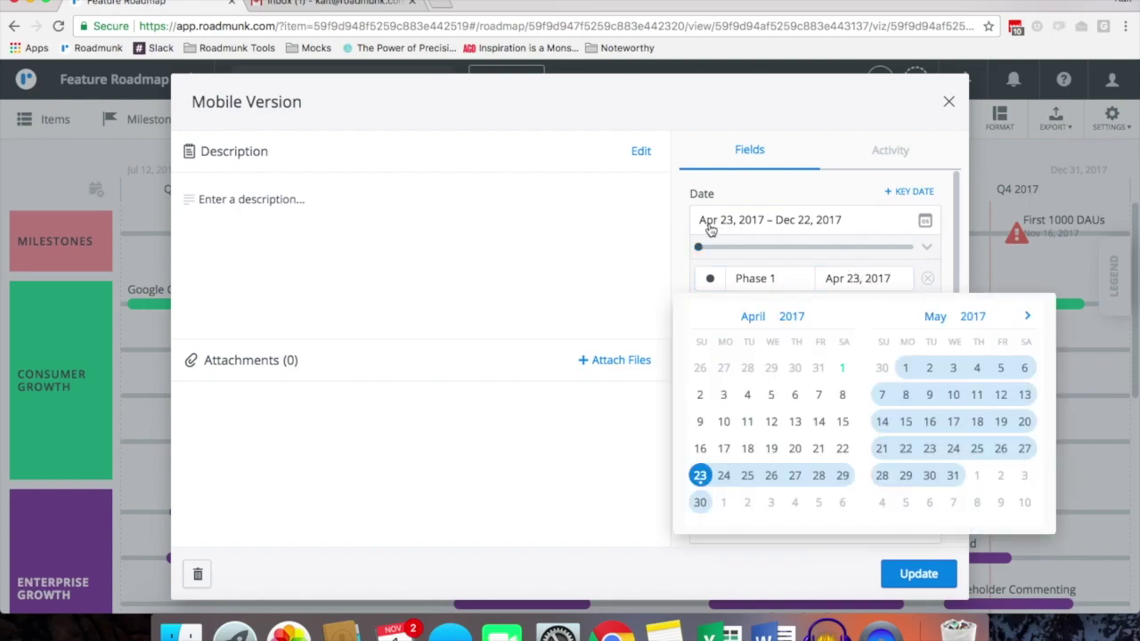
left_click(1026, 317)
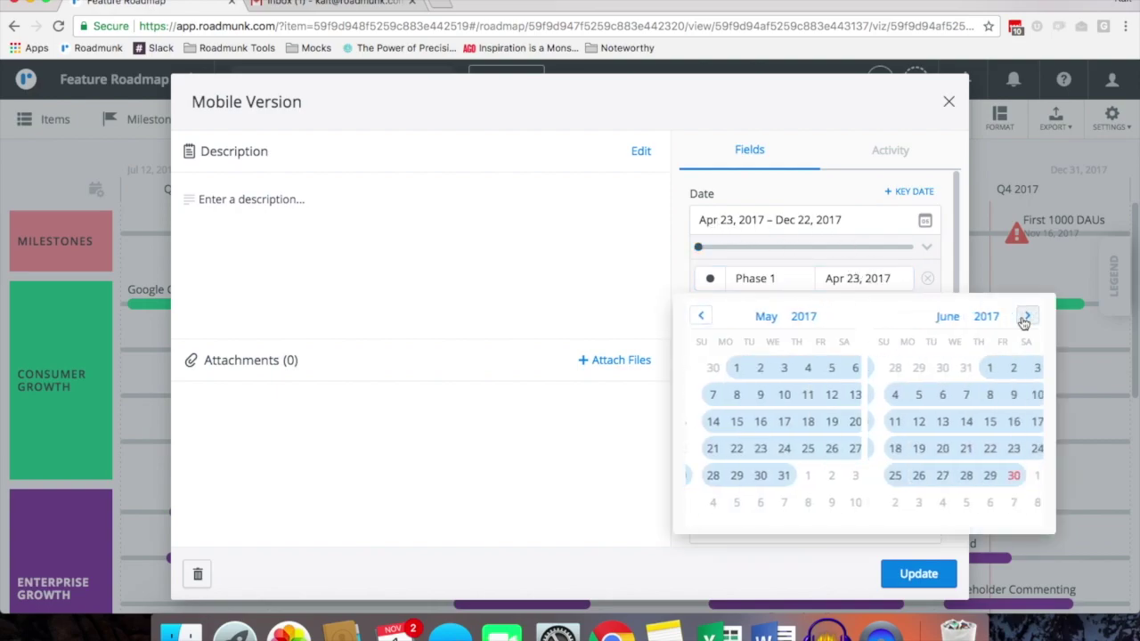
left_click(842, 448)
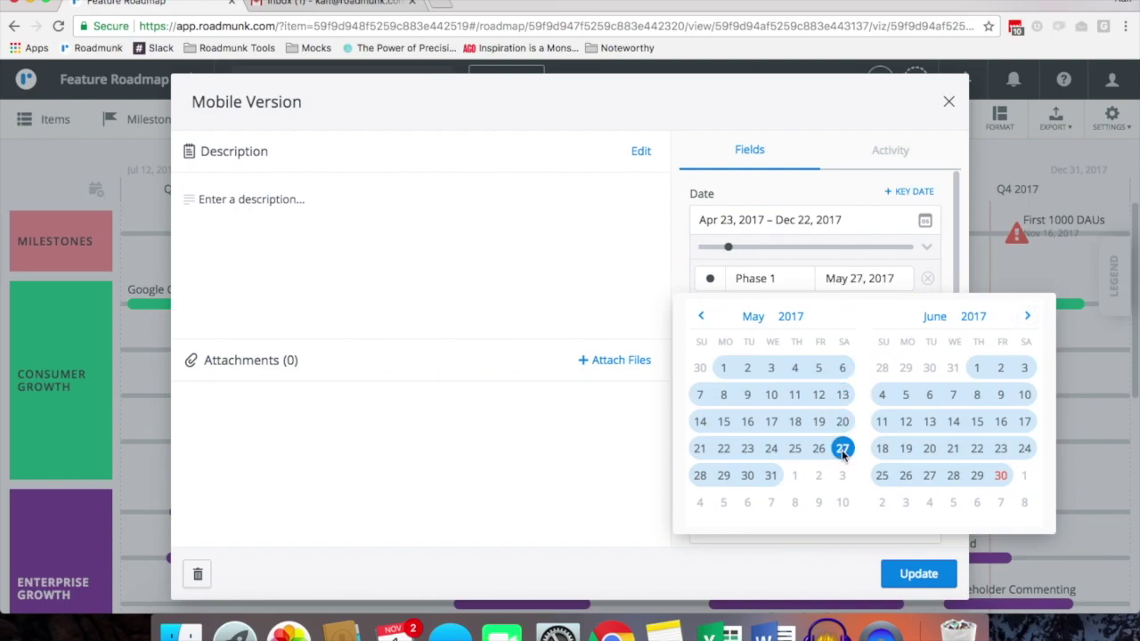
left_click(797, 184)
- Delete the extra key date, save Mobile Version, and return to the roadmap list
left_click(918, 193)
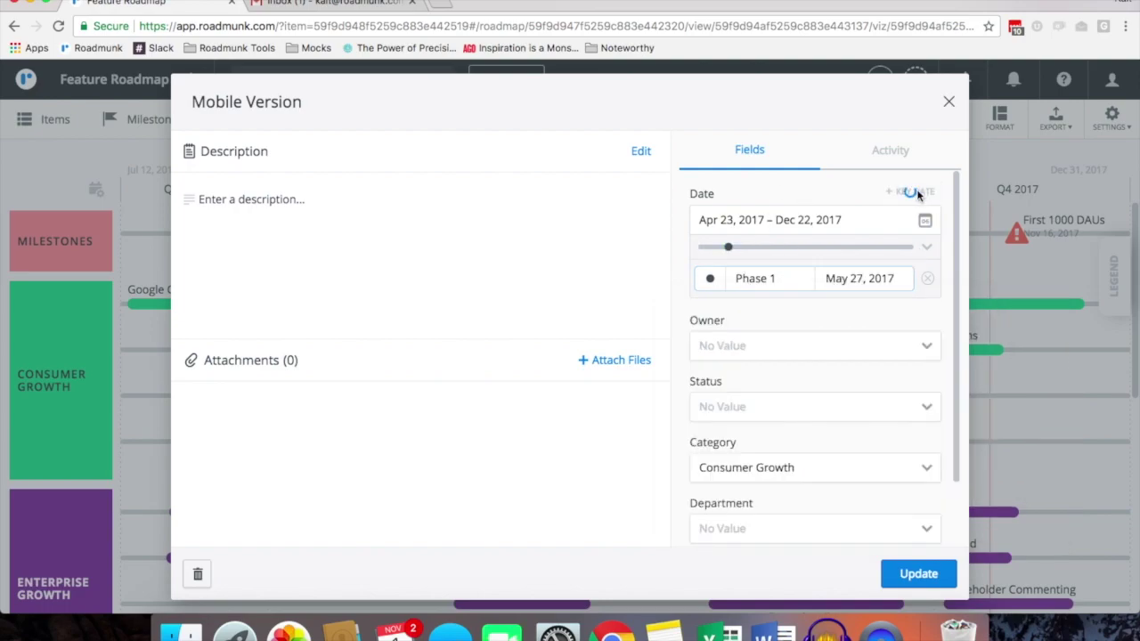
left_click(795, 313)
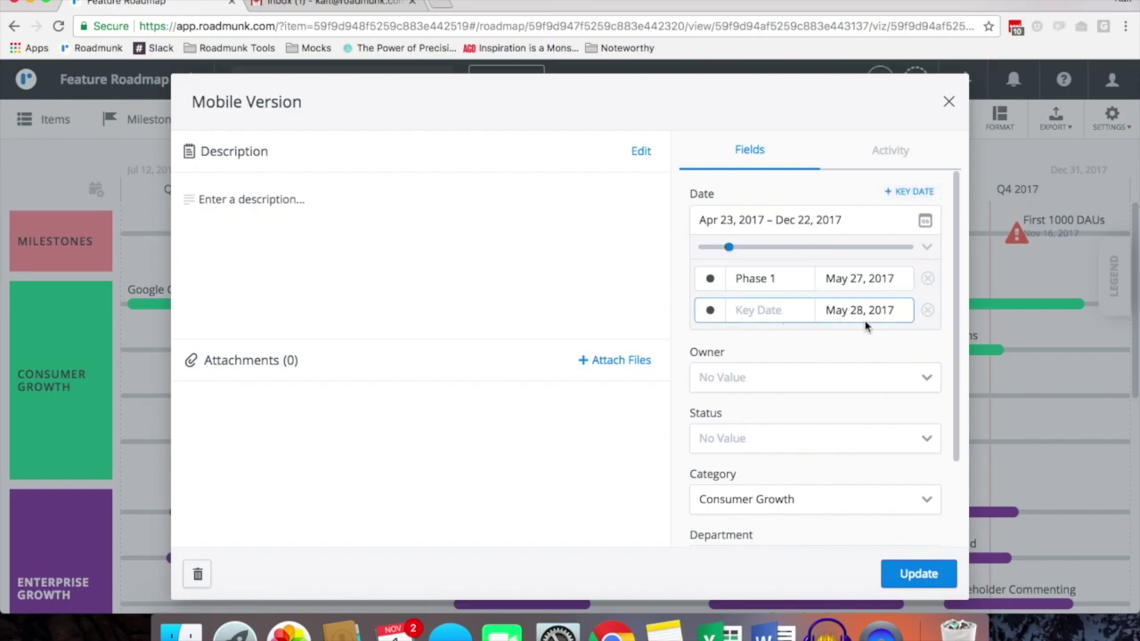
left_click(927, 310)
left_click(990, 396)
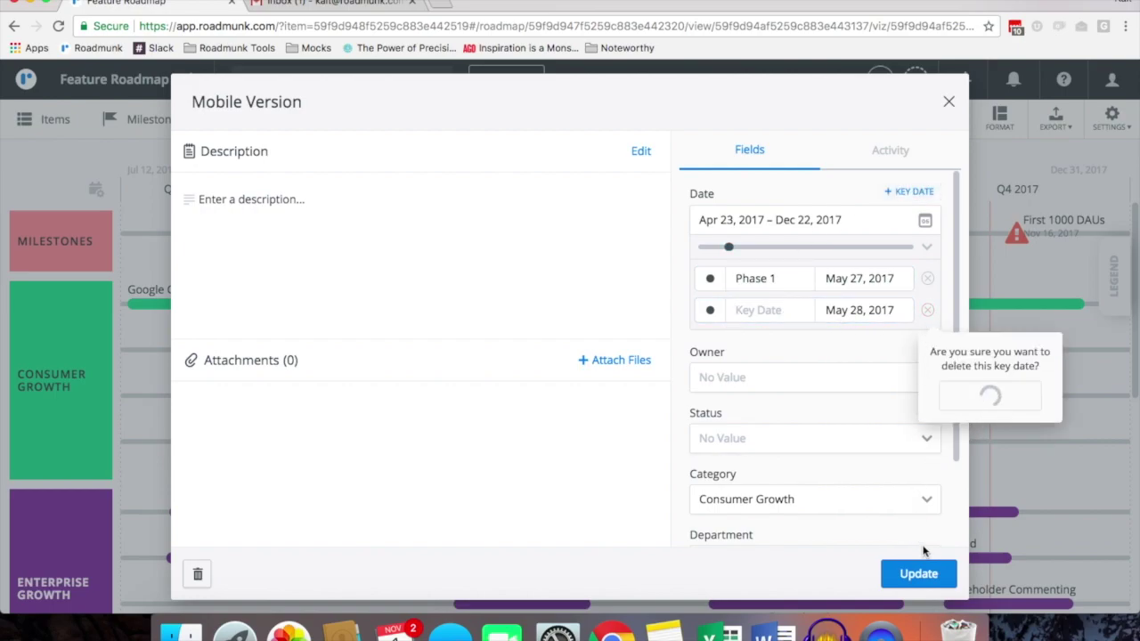
left_click(925, 574)
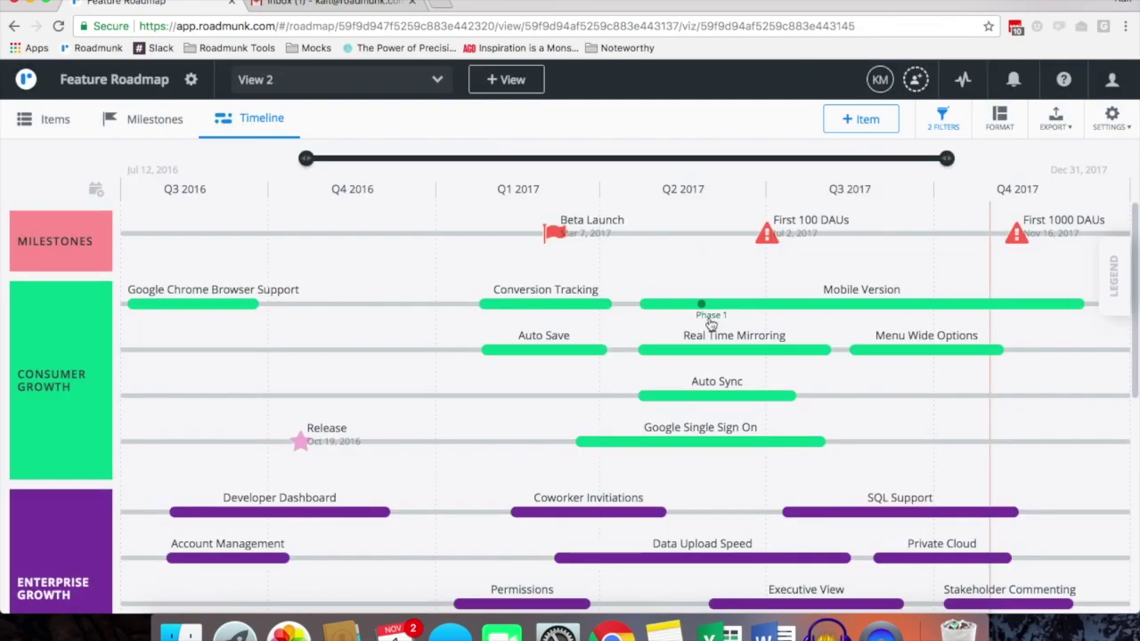
mouse_move(708, 322)
left_click(26, 80)
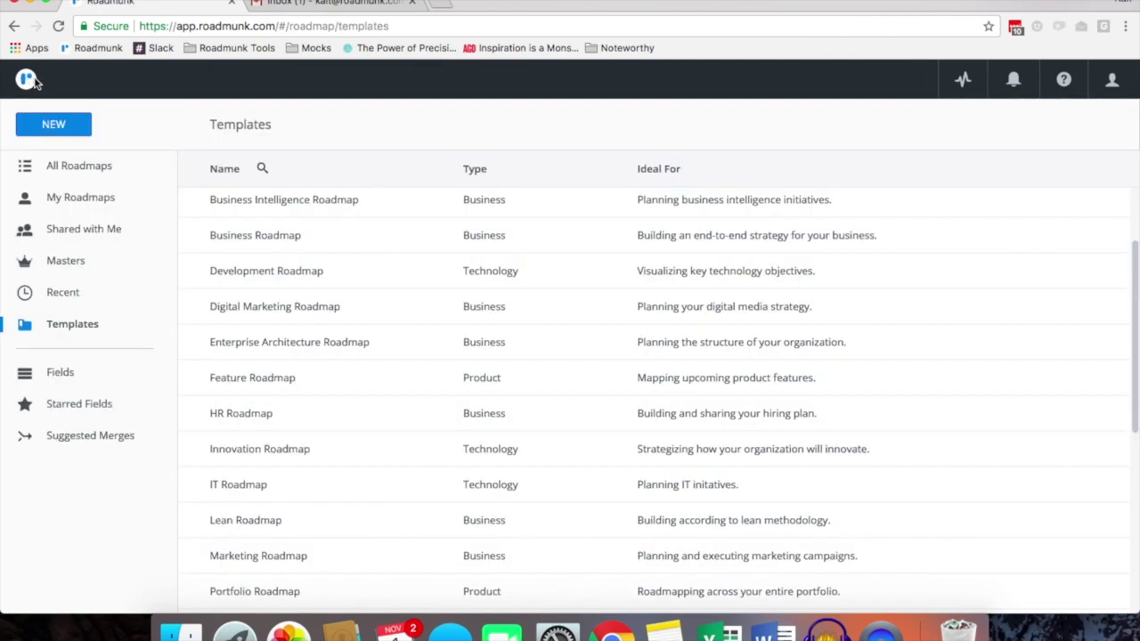
- Go to My Roadmaps and open the Executive Overview - Master roadmap
left_click(73, 197)
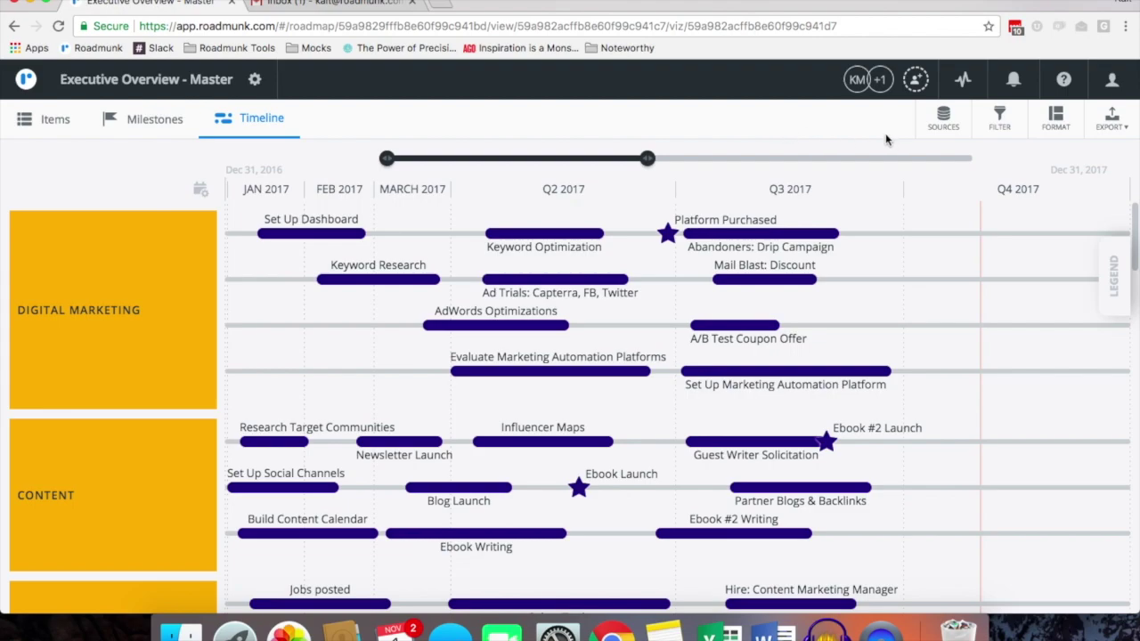
- Review the master roadmap's Sources and Format panels, then return to the roadmap list
left_click(944, 120)
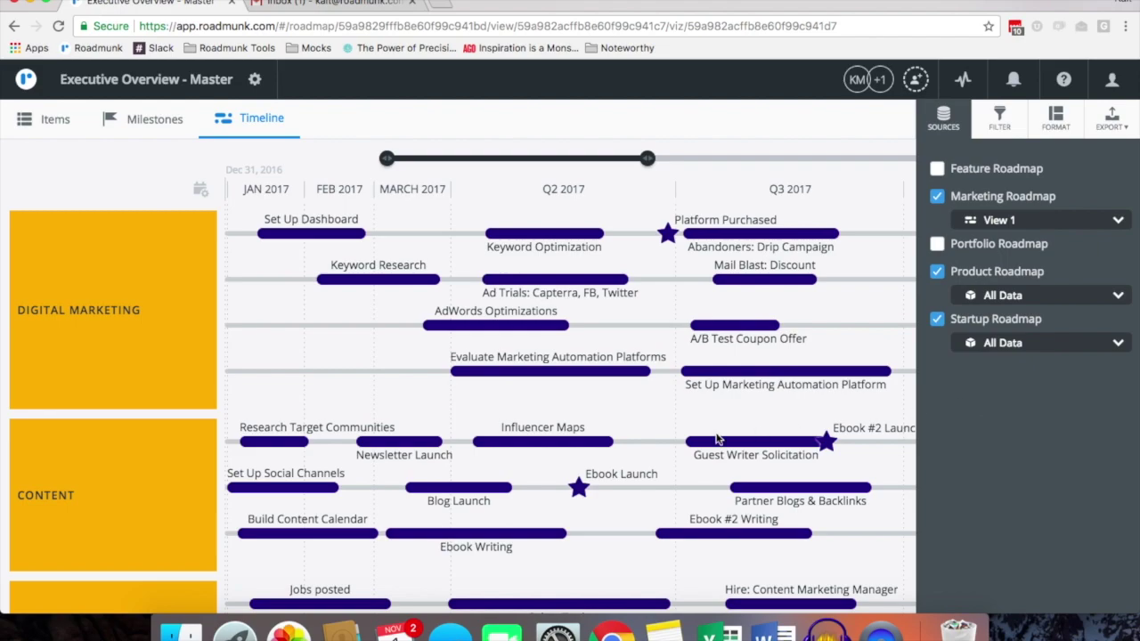
scroll(654, 429, "down", 5)
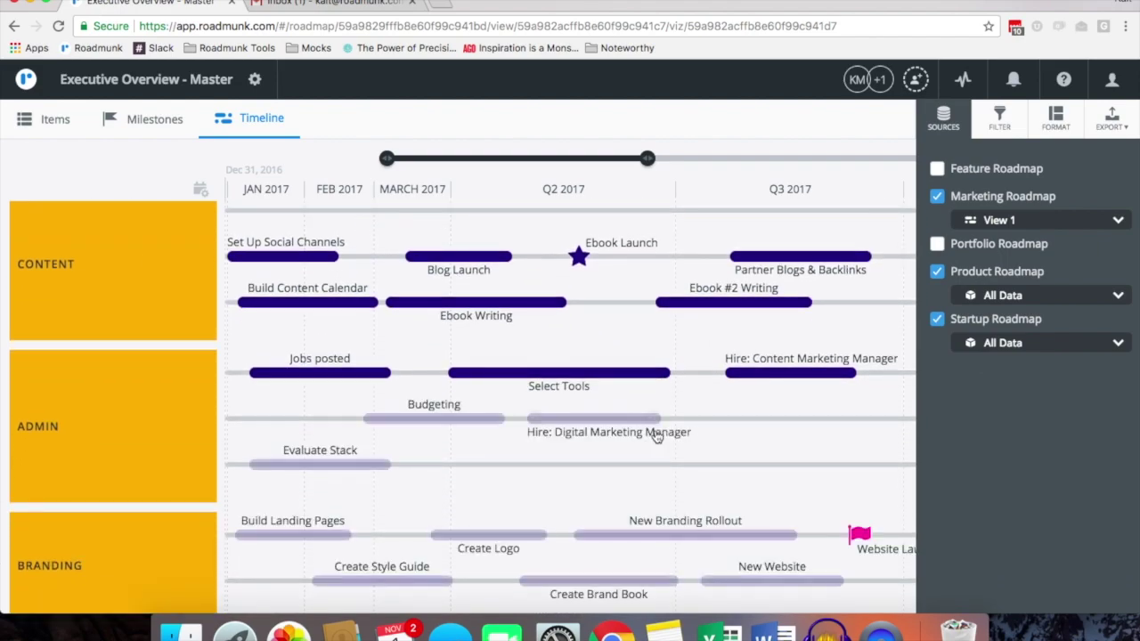
scroll(656, 436, "down", 7)
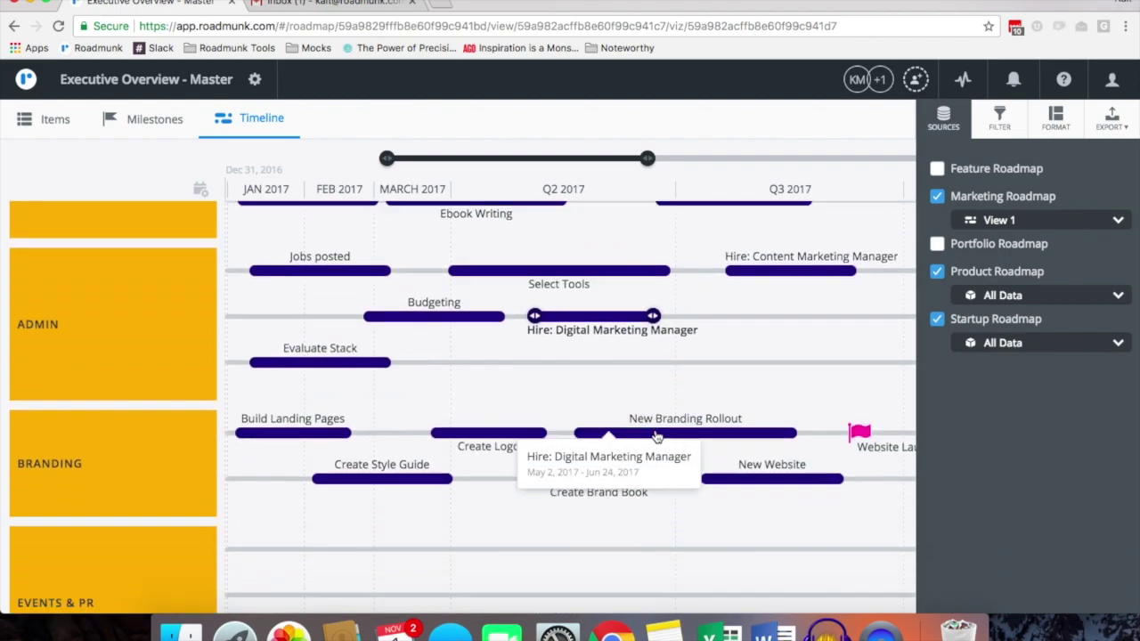
scroll(654, 428, "up", 15)
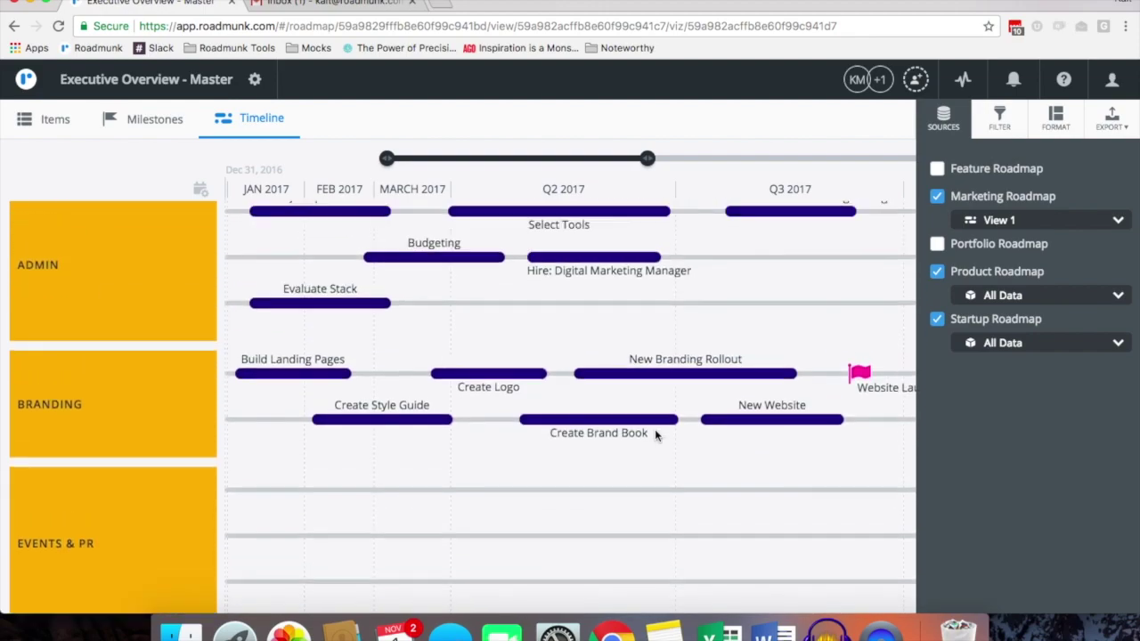
left_click(1055, 118)
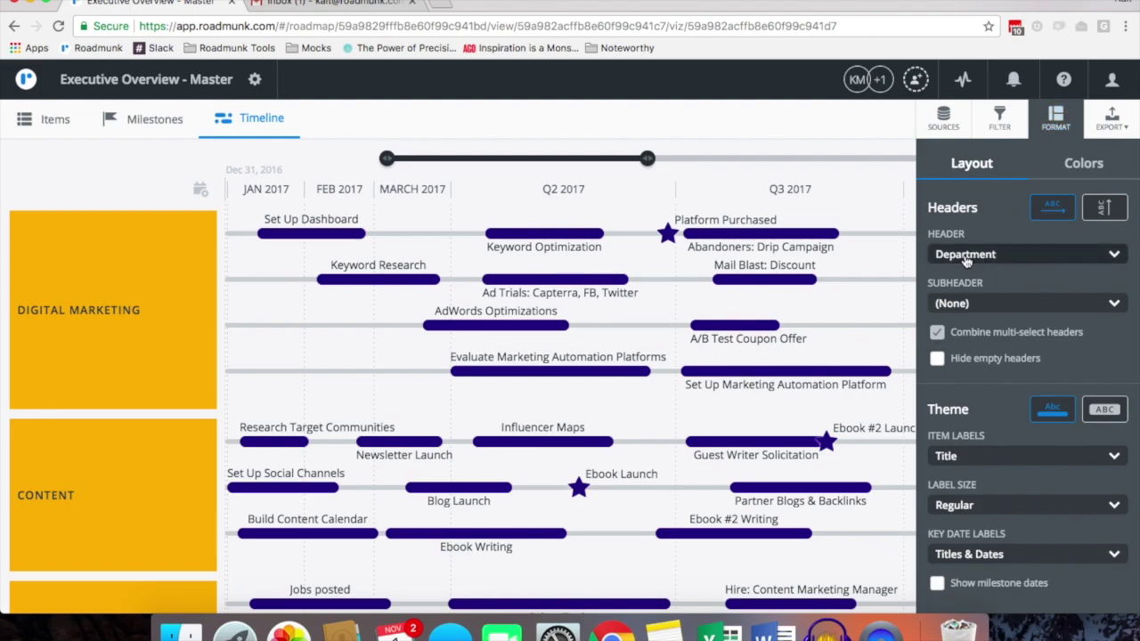
mouse_move(169, 282)
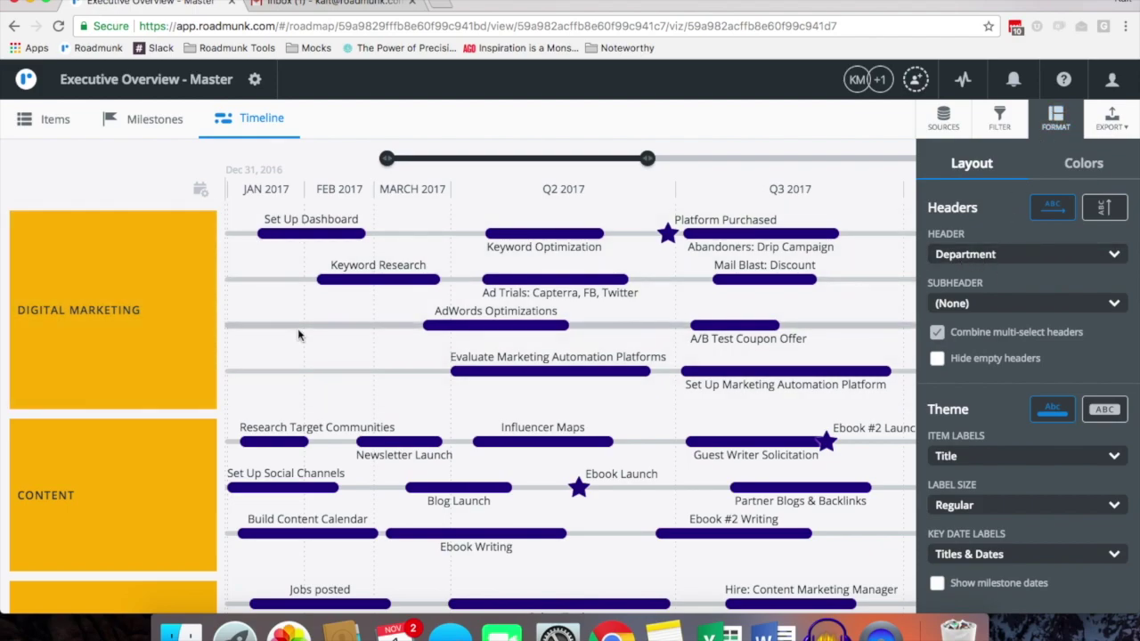
left_click(104, 178)
left_click(26, 80)
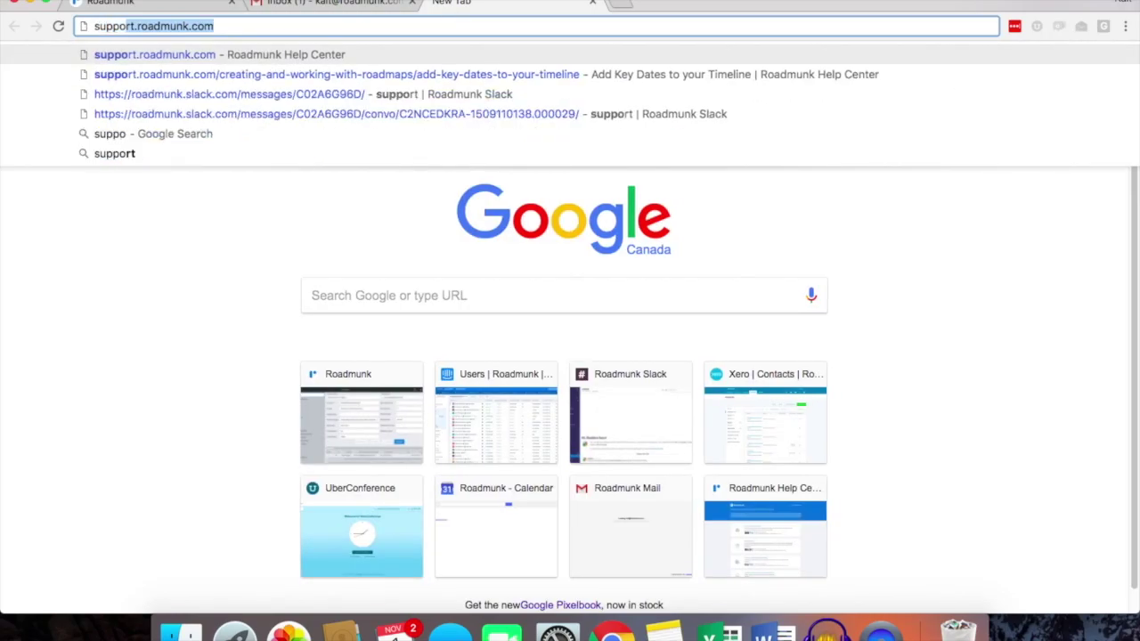
- Load support.roadmunk.com, browse its article collections, and open the support chat panel
key("Return")
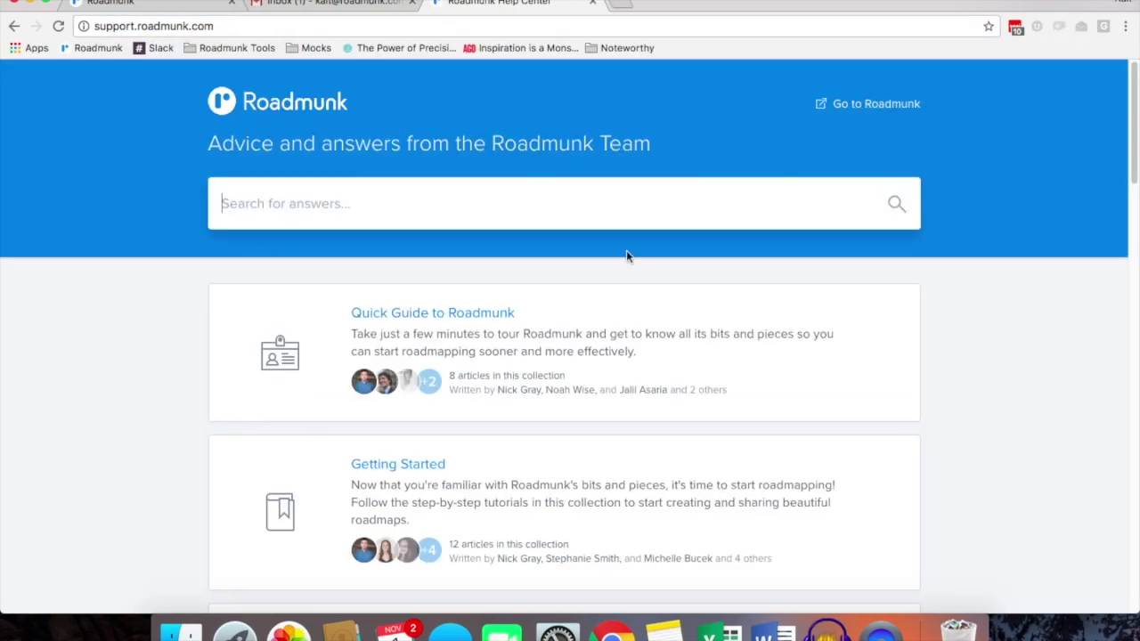
scroll(970, 395, "down", 4)
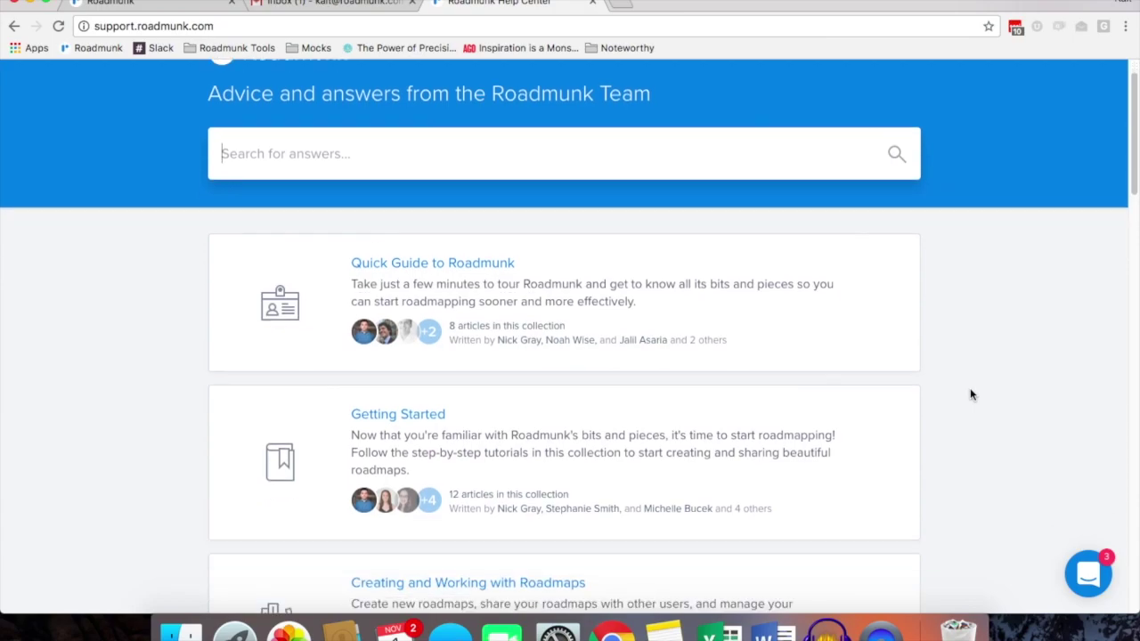
scroll(971, 394, "down", 2)
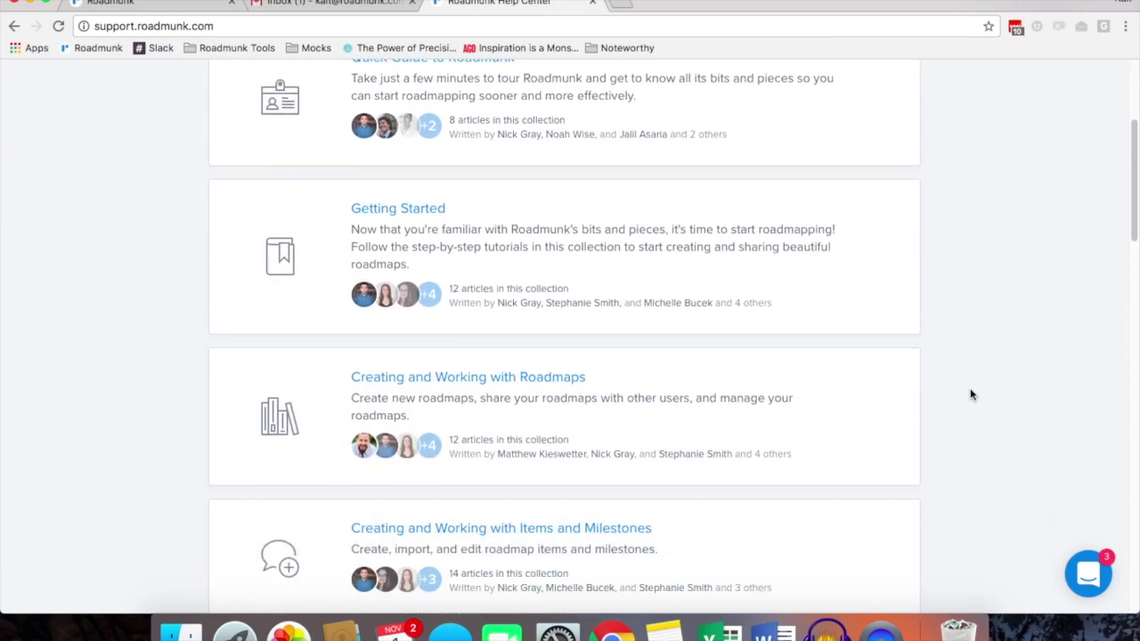
scroll(970, 395, "down", 5)
scroll(970, 394, "down", 10)
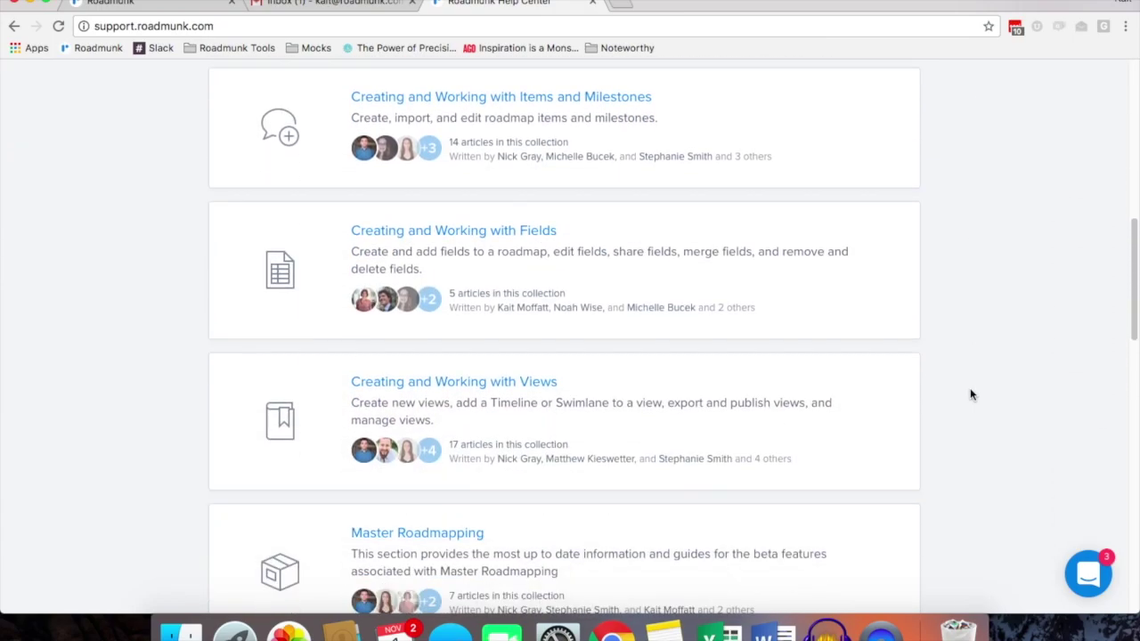
scroll(971, 394, "down", 13)
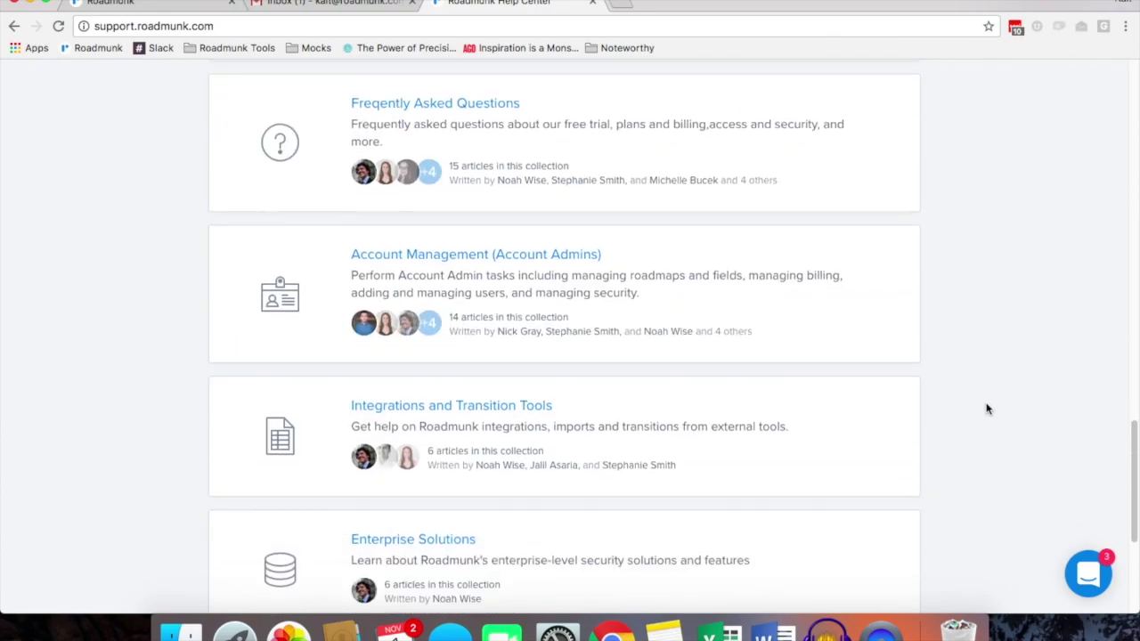
scroll(988, 407, "up", 15)
left_click(1087, 573)
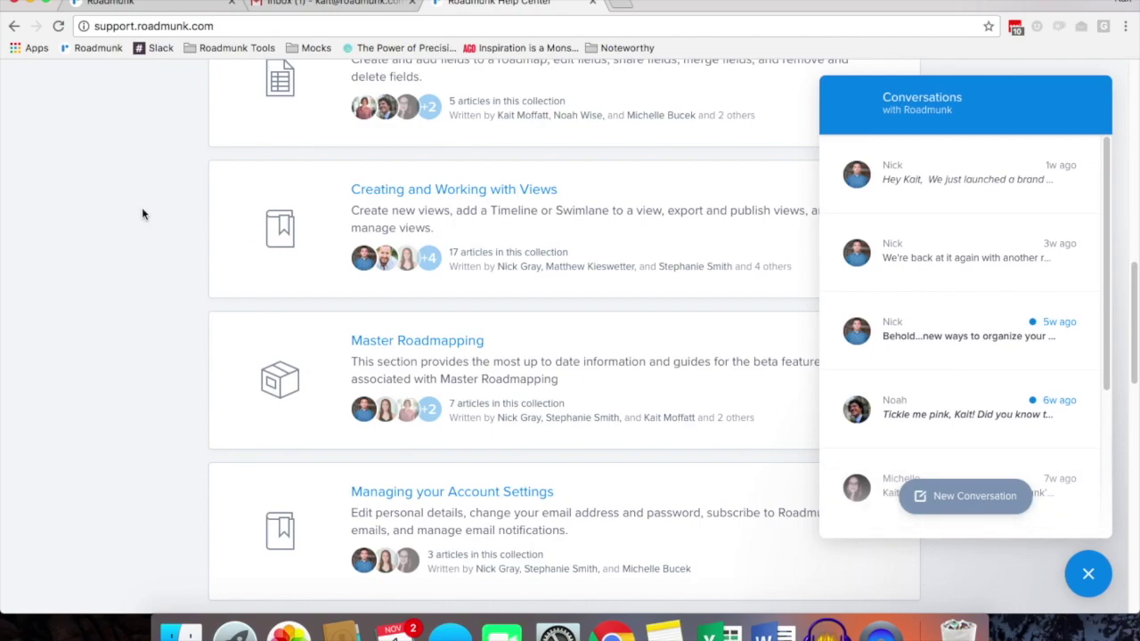
scroll(141, 214, "up", 10)
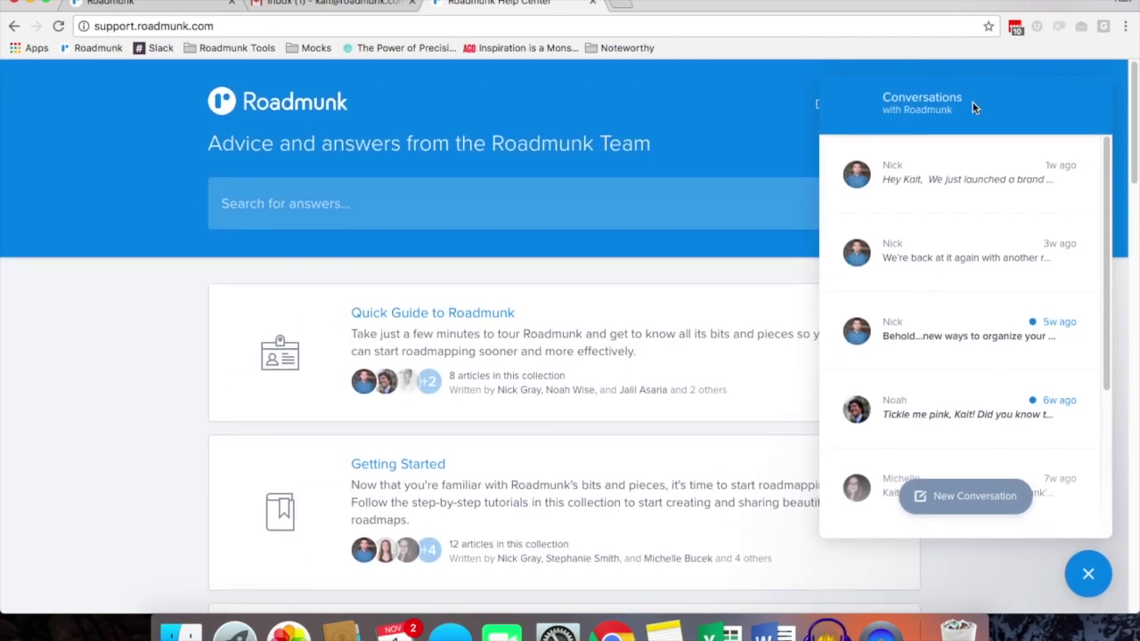